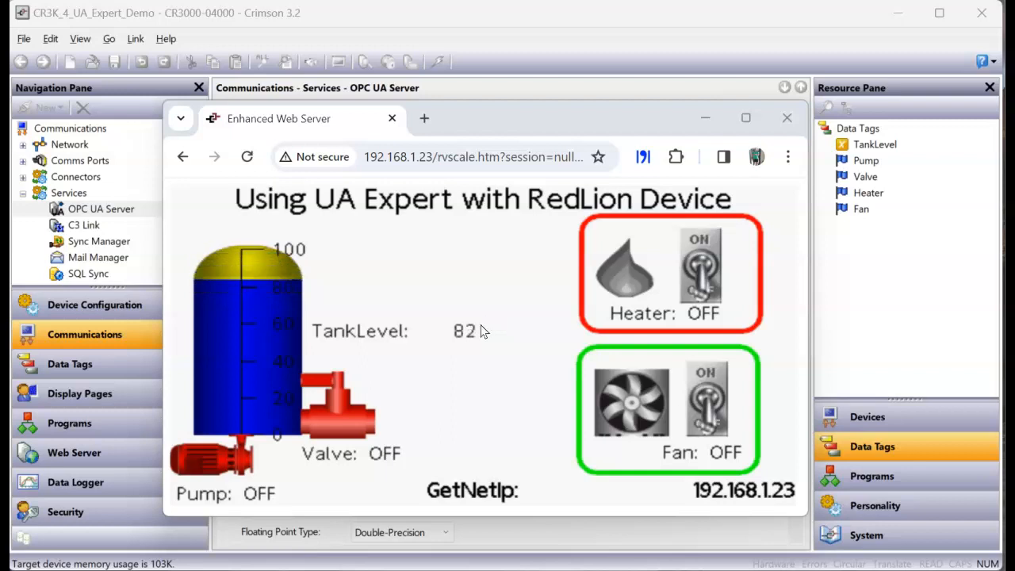
Test the tank's valve and pump on the web server page by switching each on and back off.
{"action": "left_click", "coordinate": [340, 406]}
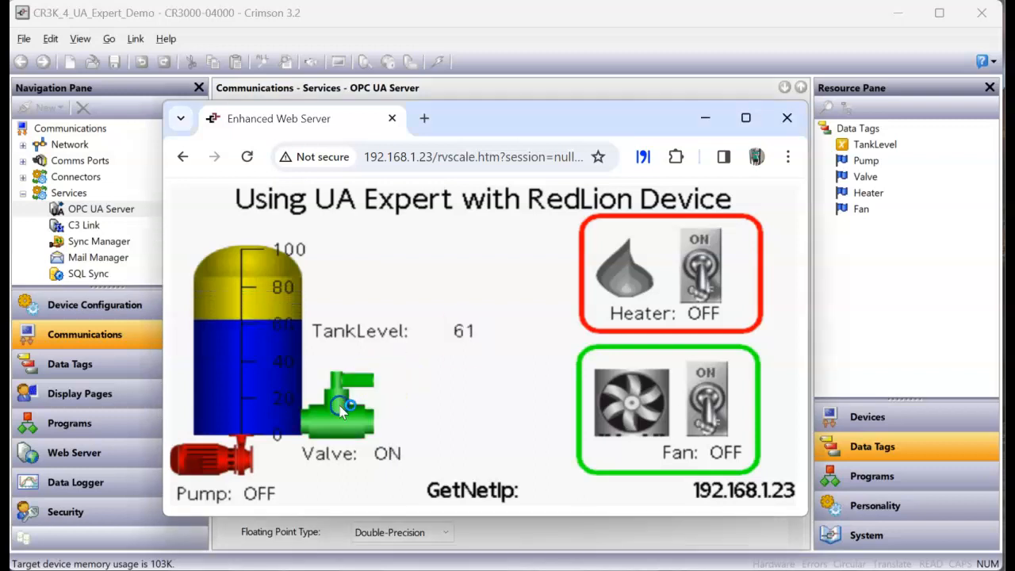
{"action": "left_click", "coordinate": [340, 405]}
{"action": "left_click", "coordinate": [340, 406]}
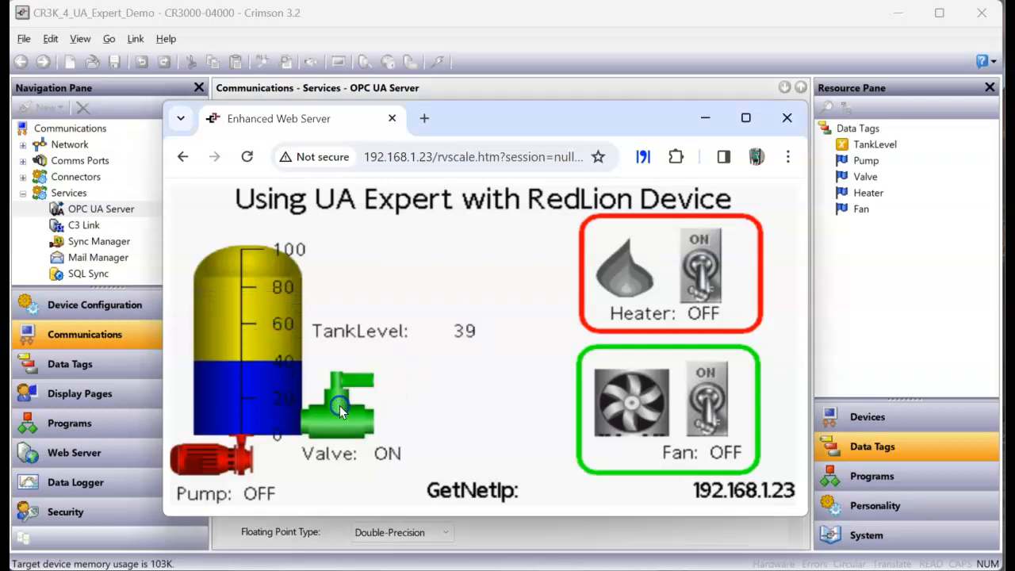
{"action": "left_click", "coordinate": [339, 406]}
{"action": "left_click", "coordinate": [243, 460]}
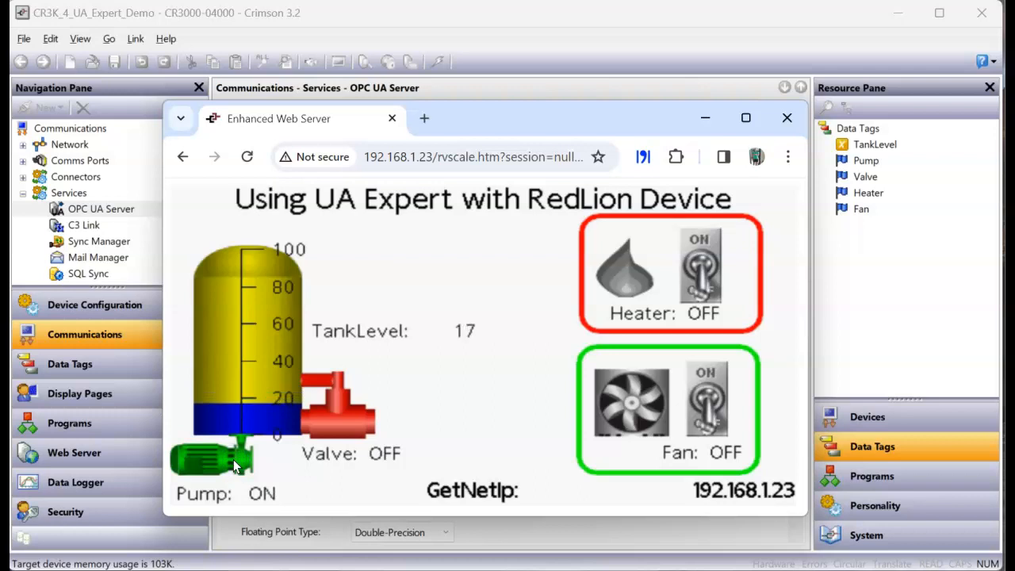
{"action": "left_click", "coordinate": [233, 459]}
Switch the heater on and back off, and turn the fan on.
{"action": "left_click", "coordinate": [708, 260]}
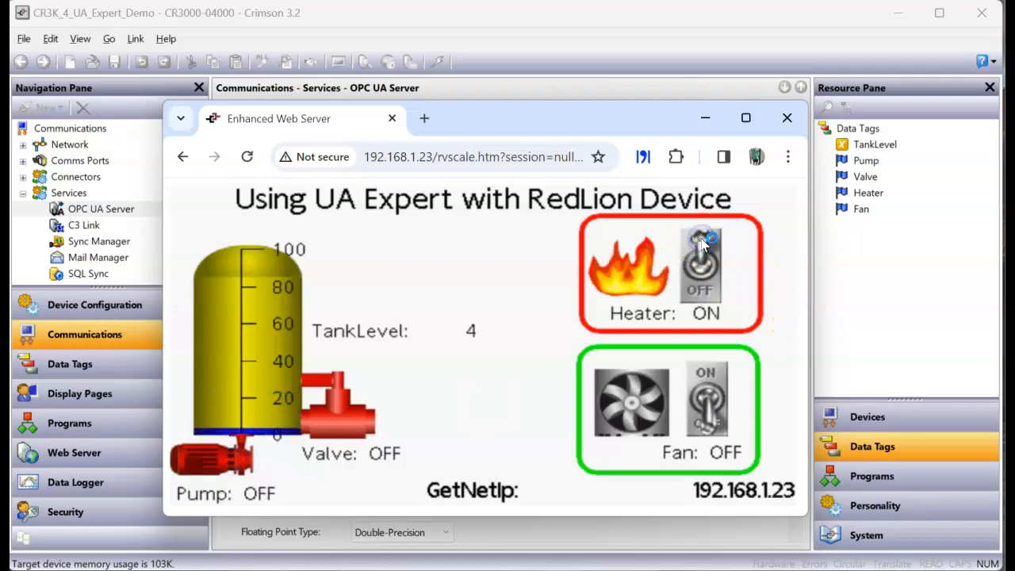
{"action": "left_click", "coordinate": [710, 291]}
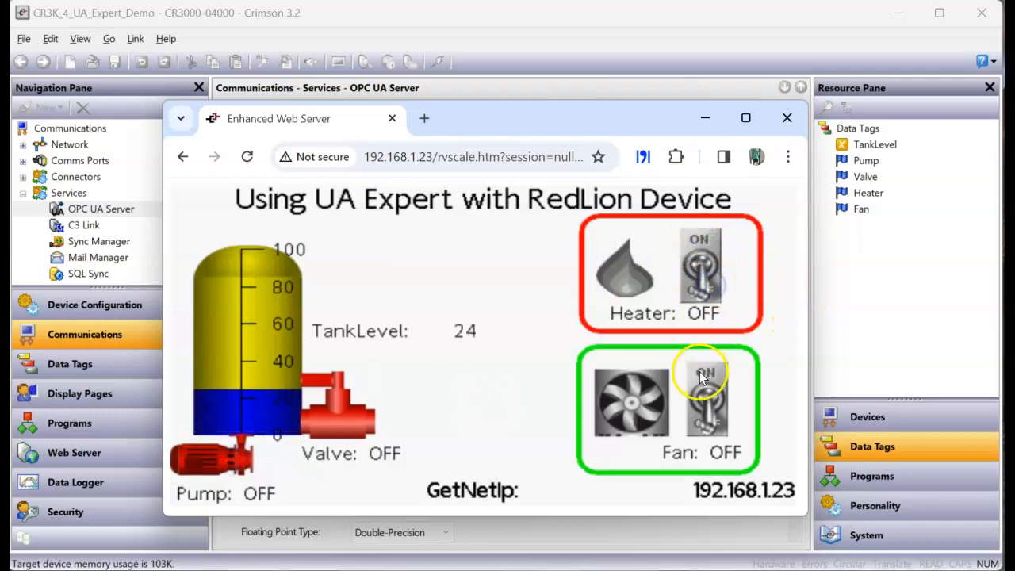
{"action": "left_click", "coordinate": [706, 381]}
{"action": "left_click", "coordinate": [318, 396]}
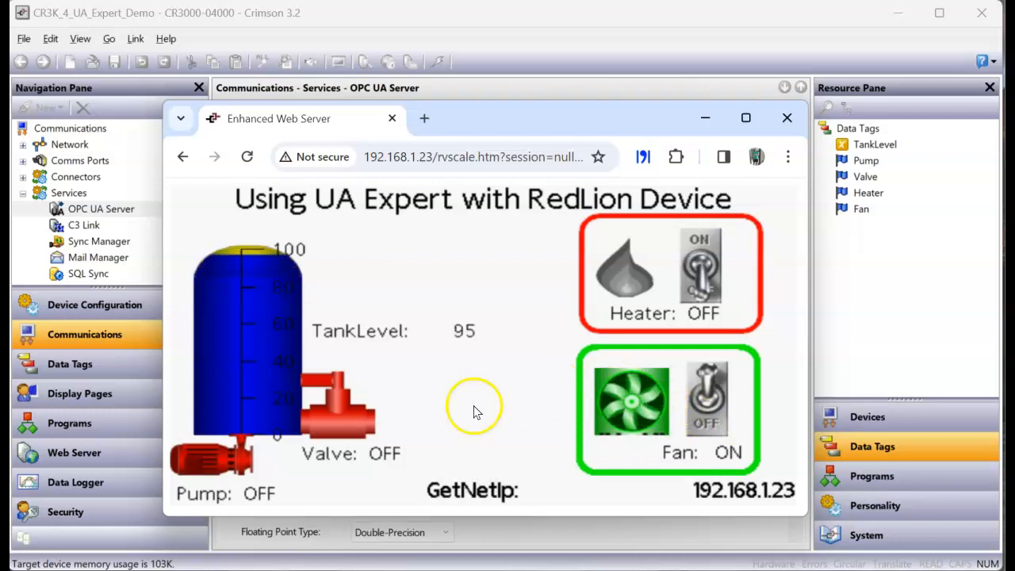
Switch to Crimson 3.2 and examine the TankLevel, Pump, Valve, Heater and Fan data tags.
{"action": "left_click", "coordinate": [114, 368]}
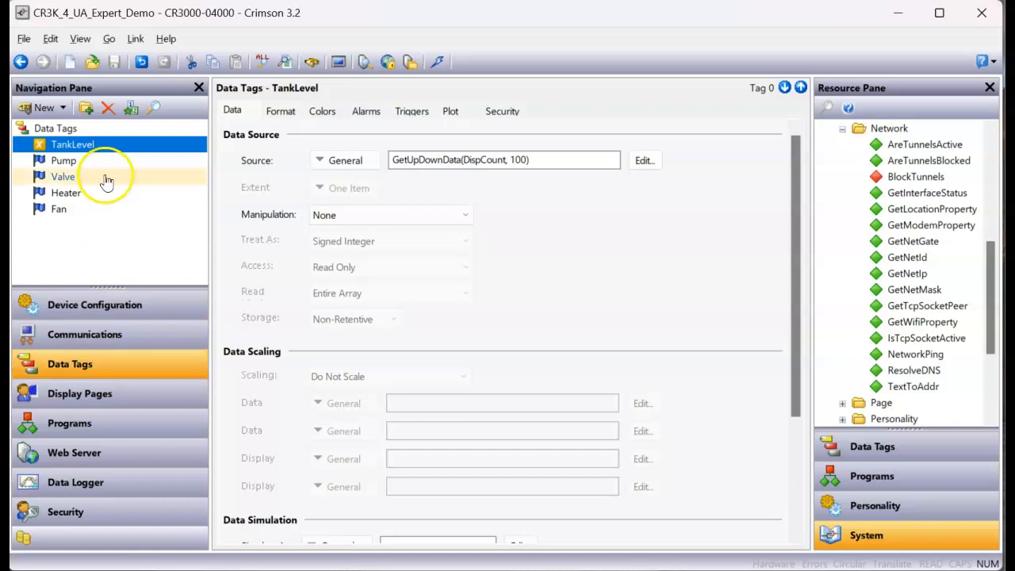
{"action": "left_click", "coordinate": [93, 146]}
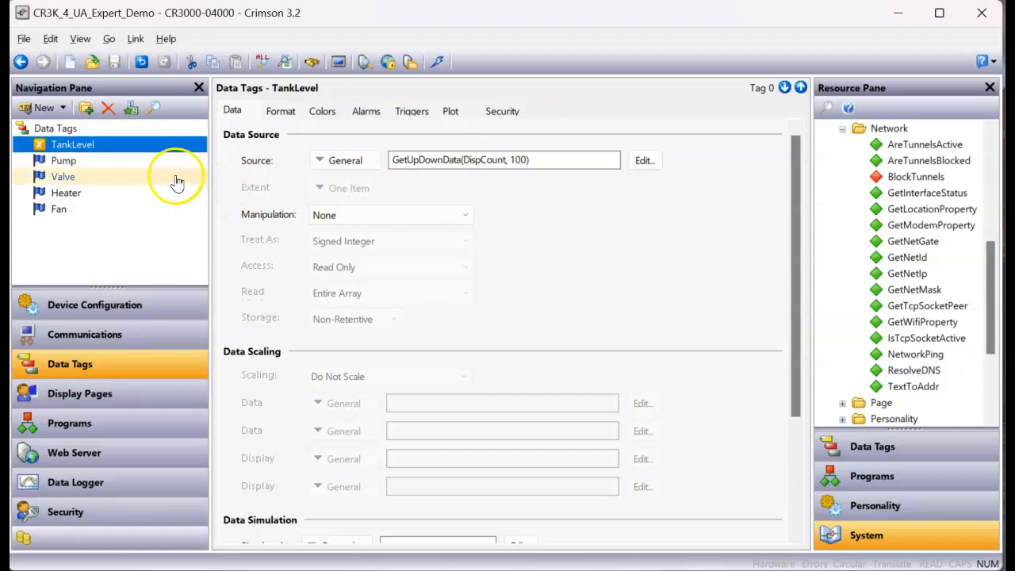
{"action": "left_click", "coordinate": [123, 161]}
{"action": "left_click", "coordinate": [75, 178]}
{"action": "left_click", "coordinate": [79, 194]}
{"action": "left_click", "coordinate": [73, 211]}
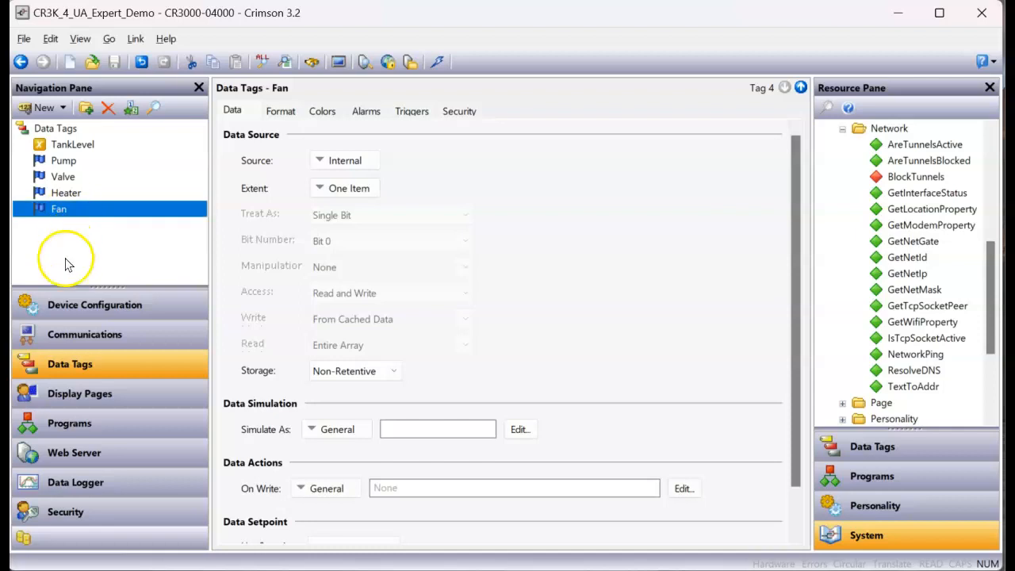
Review the OPC UA Server's service settings, network settings and public data tags under Communications.
{"action": "left_click", "coordinate": [84, 336]}
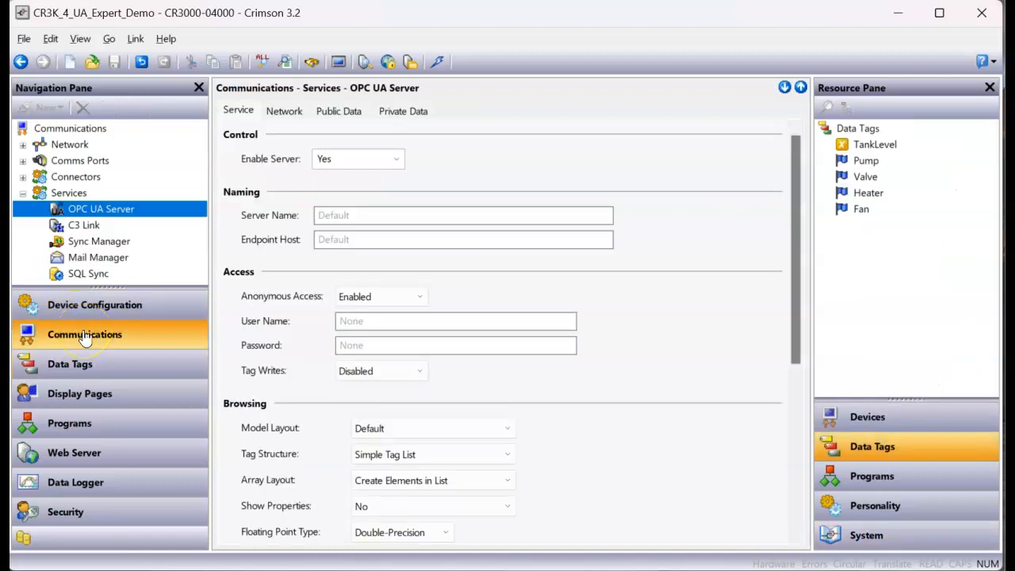
{"action": "left_click", "coordinate": [101, 211]}
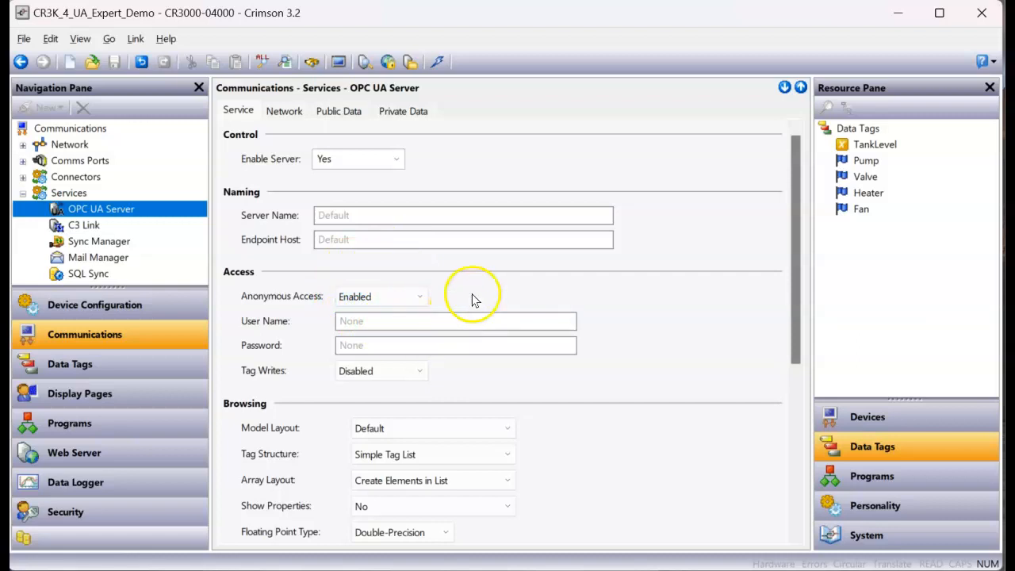
{"action": "left_click", "coordinate": [286, 111]}
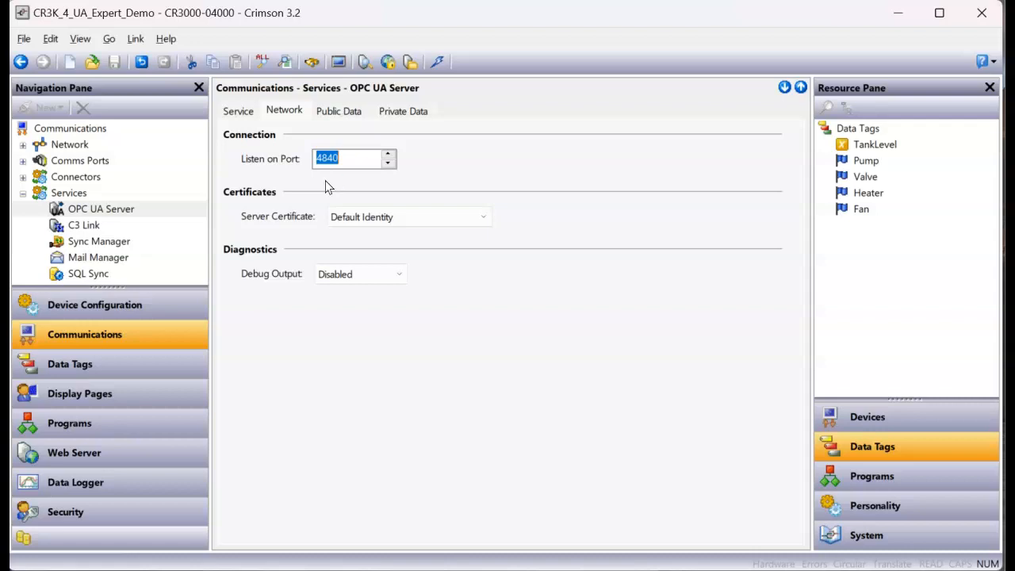
{"action": "left_click", "coordinate": [353, 112]}
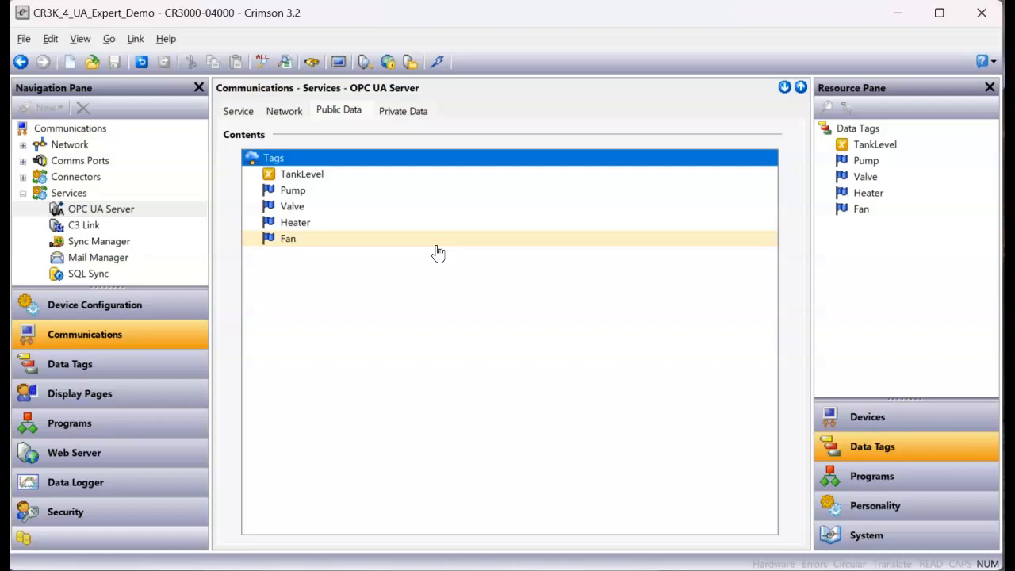
Send the database to the device and bring up its Enhanced Web Server page in the browser.
{"action": "left_click", "coordinate": [437, 62]}
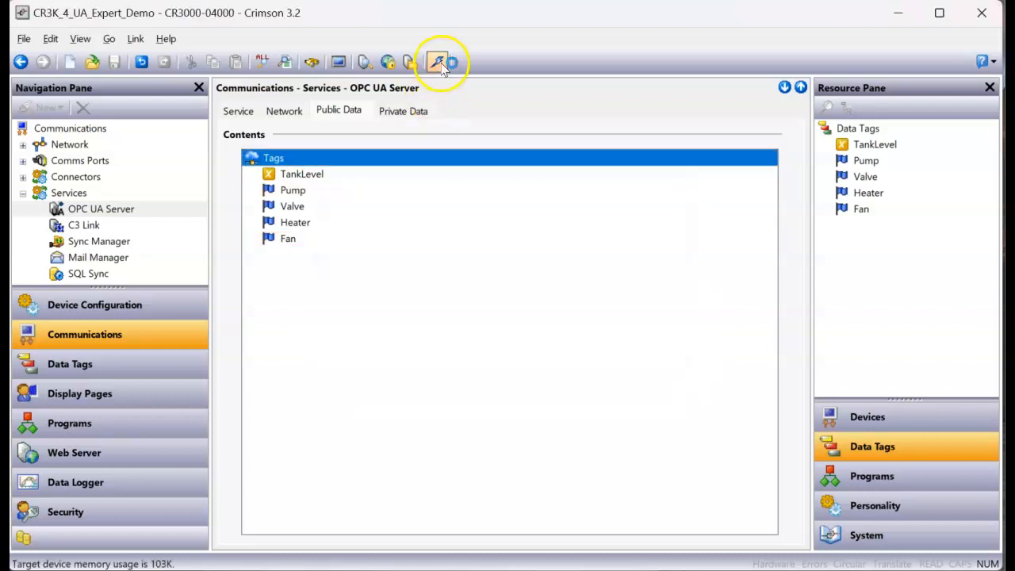
{"action": "mouse_move", "coordinate": [397, 567]}
{"action": "left_click", "coordinate": [401, 546]}
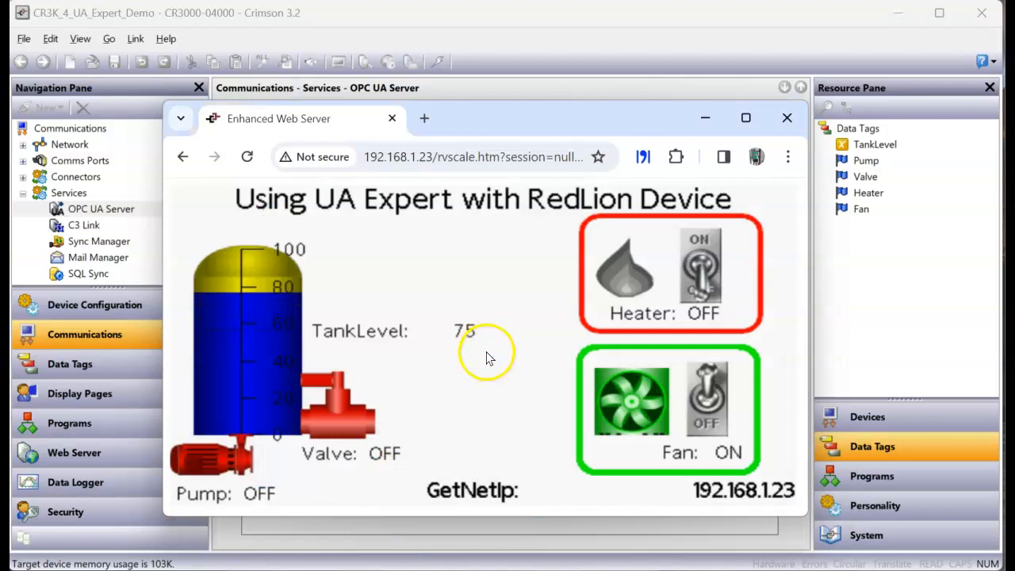
Switch to UaExpert, start adding a server and remove the opc.tcp://192.168.254.44 entry from Global Discovery Server.
{"action": "mouse_move", "coordinate": [571, 568]}
{"action": "left_click", "coordinate": [587, 508]}
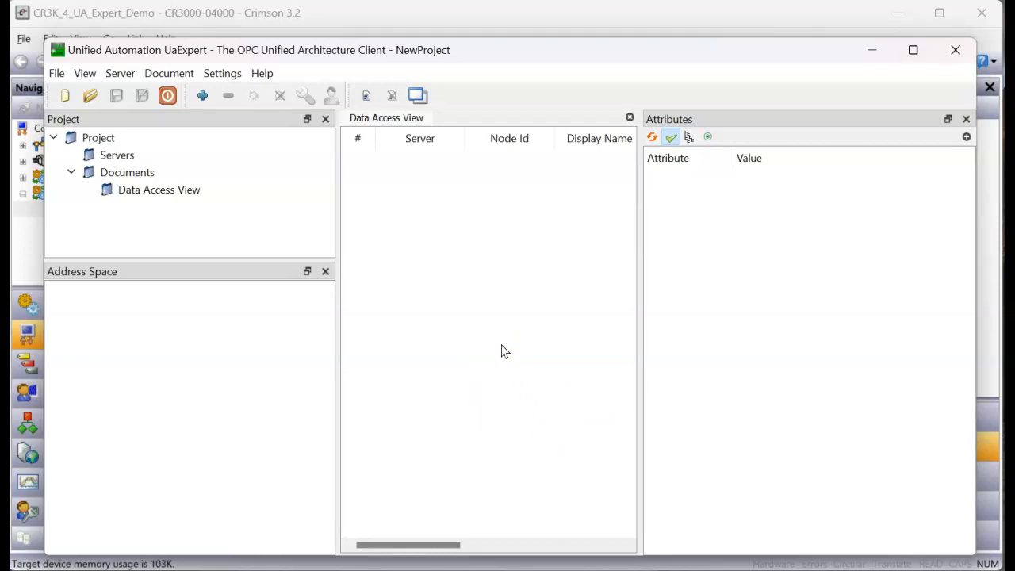
{"action": "left_click", "coordinate": [120, 74]}
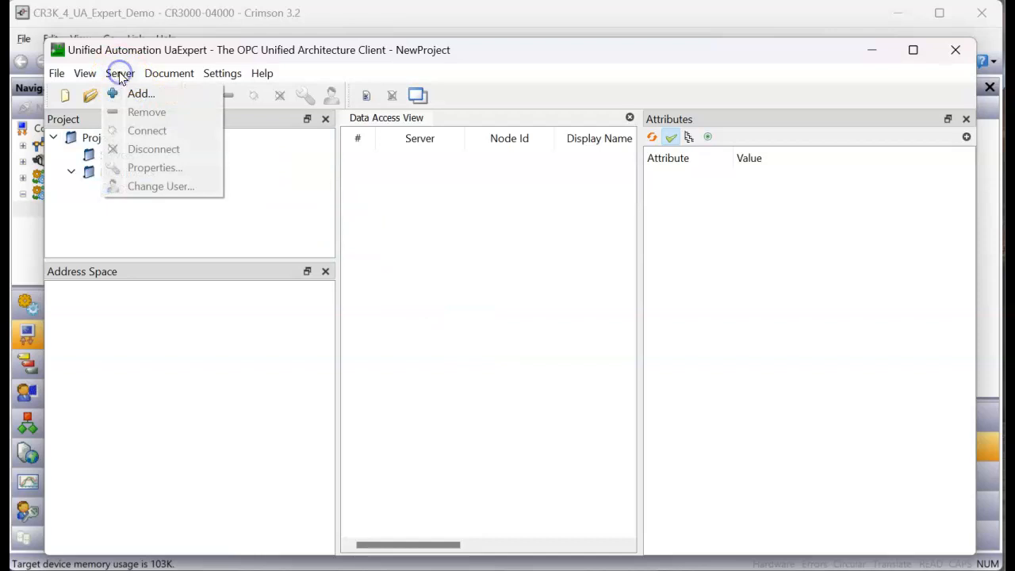
{"action": "left_click", "coordinate": [135, 96]}
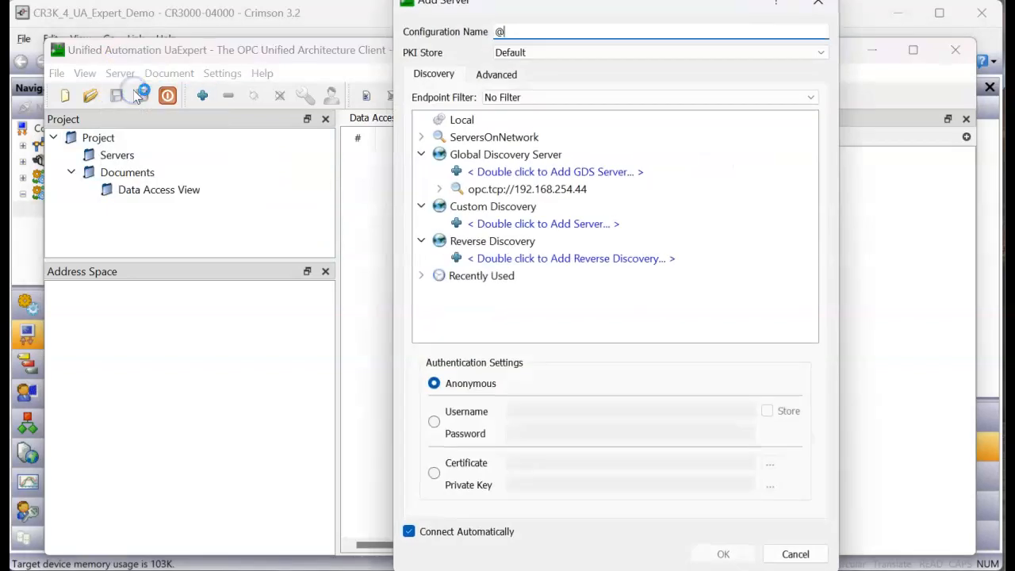
{"action": "right_click", "coordinate": [538, 191]}
{"action": "left_click", "coordinate": [580, 234]}
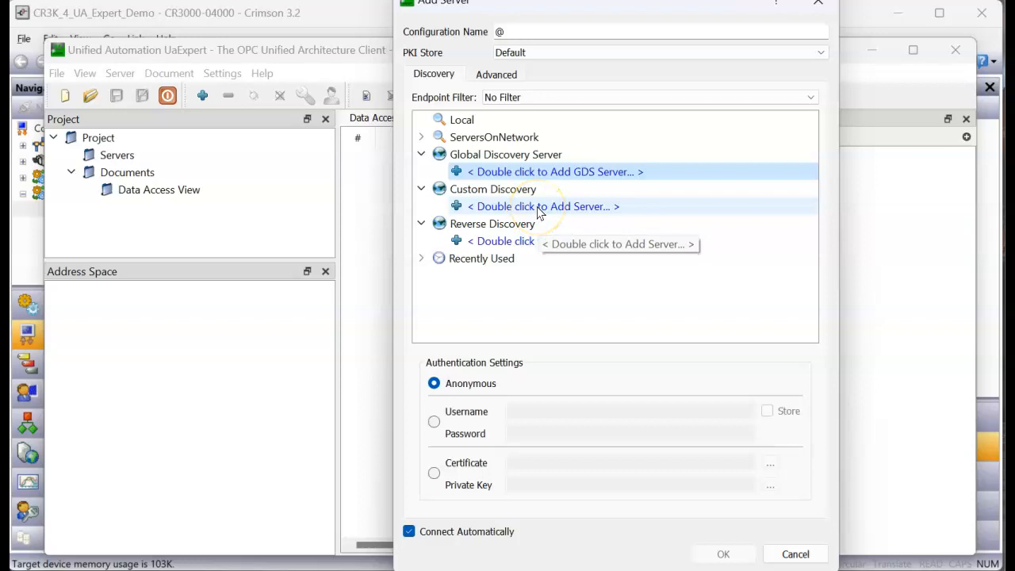
Add the custom discovery URL opc.tcp://192.168.1.23, using the IP address shown on the device's web page.
{"action": "double_click", "coordinate": [542, 206]}
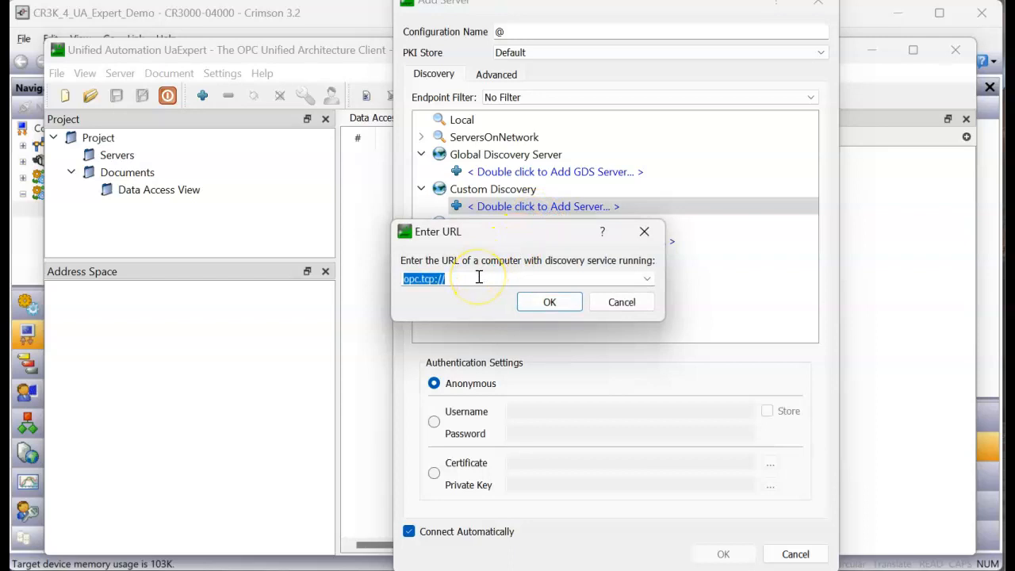
{"action": "left_click", "coordinate": [479, 277]}
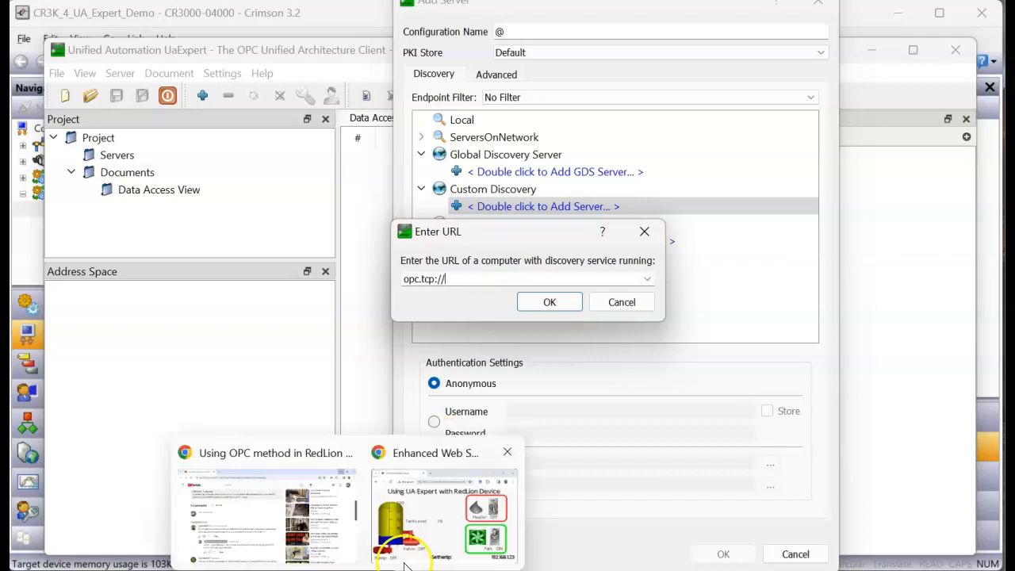
{"action": "left_click", "coordinate": [478, 538]}
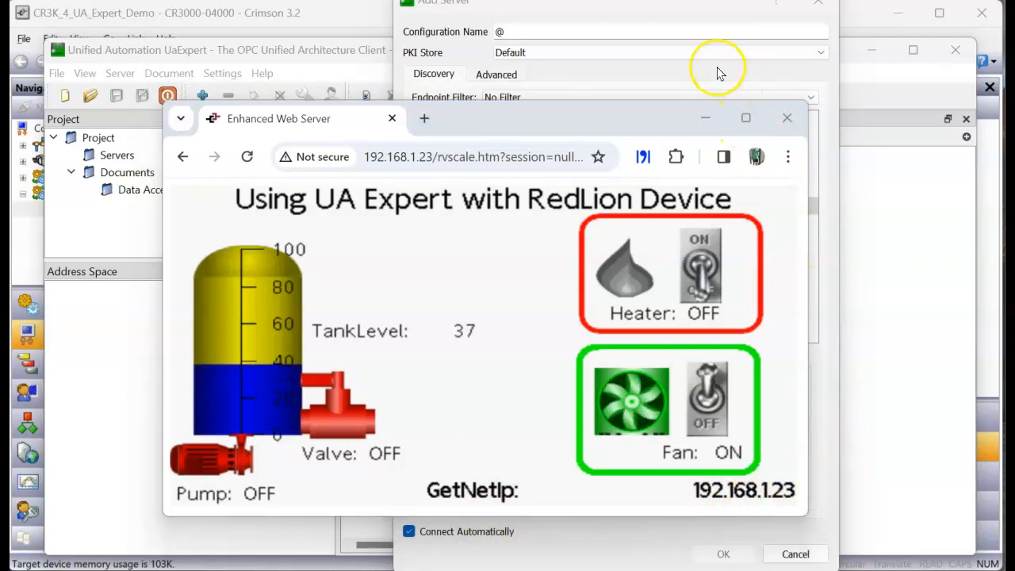
{"action": "left_click", "coordinate": [719, 129]}
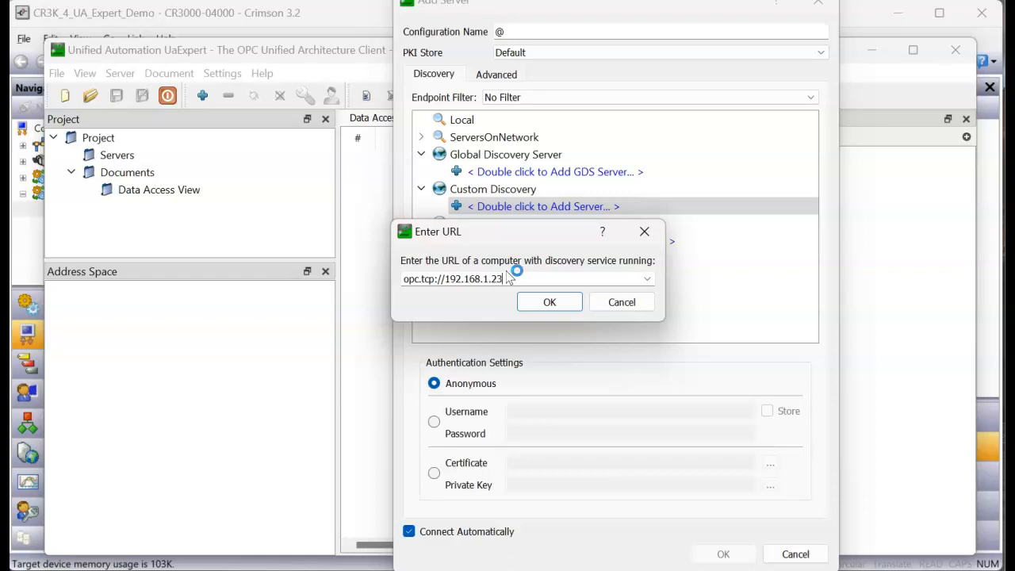
{"action": "key", "text": "Return"}
Connect to red-06-11-43.local through its None - None (uatcp-uasc-uabinary) endpoint, accepting the server certificate temporarily for this session.
{"action": "left_click", "coordinate": [439, 224]}
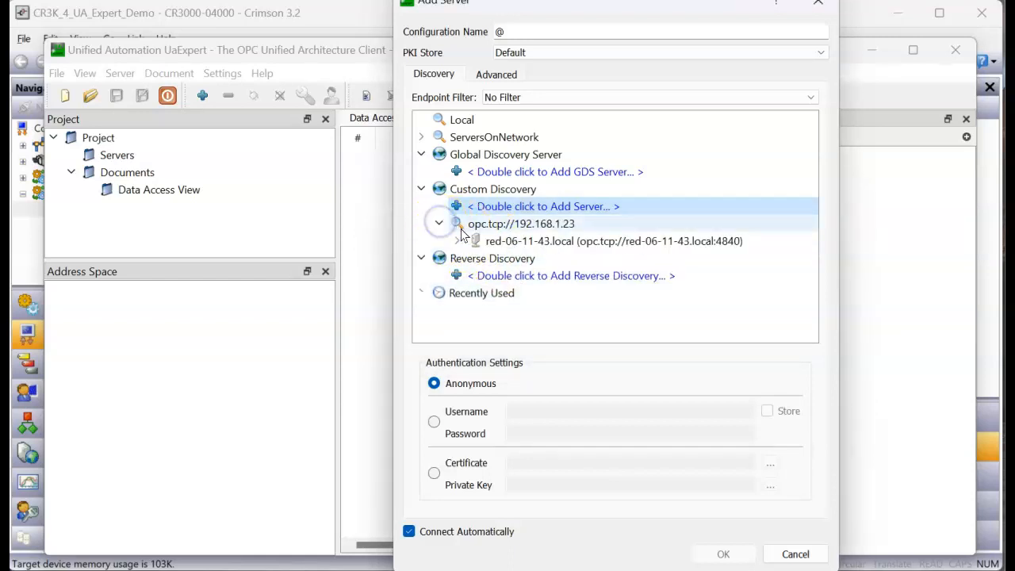
{"action": "left_click", "coordinate": [459, 241]}
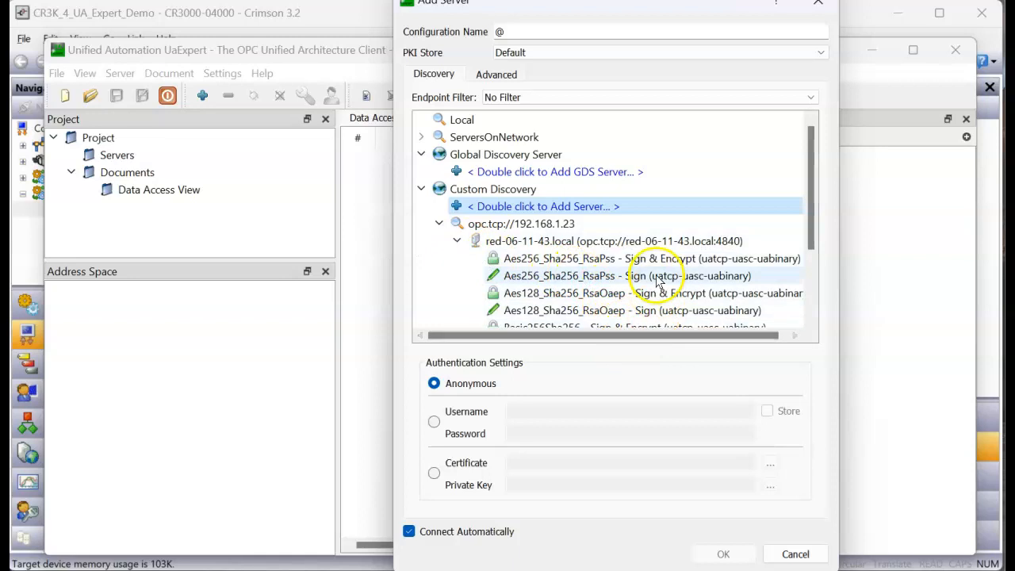
{"action": "scroll", "coordinate": [638, 269], "scroll_direction": "down", "scroll_amount": 1}
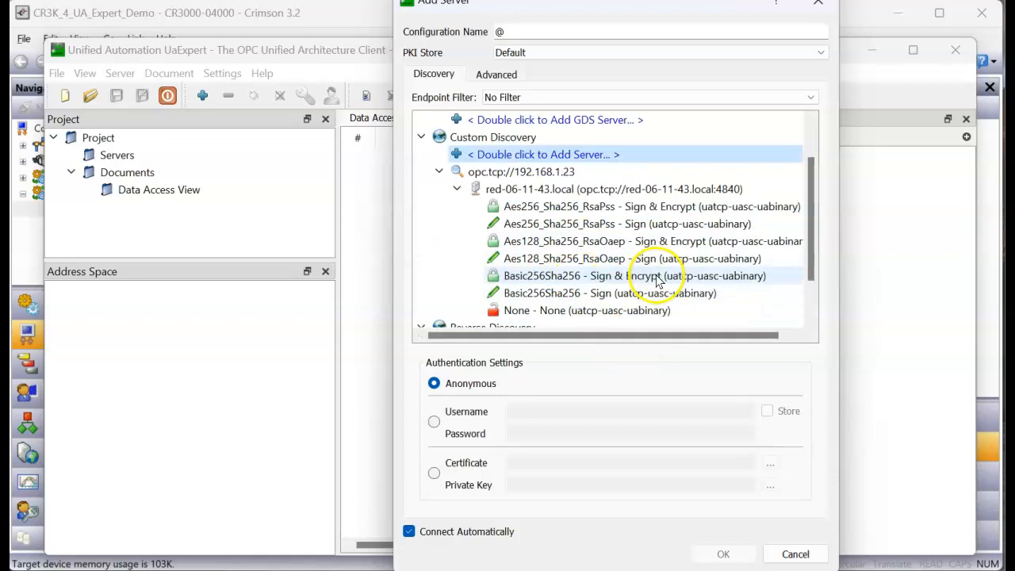
{"action": "left_click", "coordinate": [640, 312]}
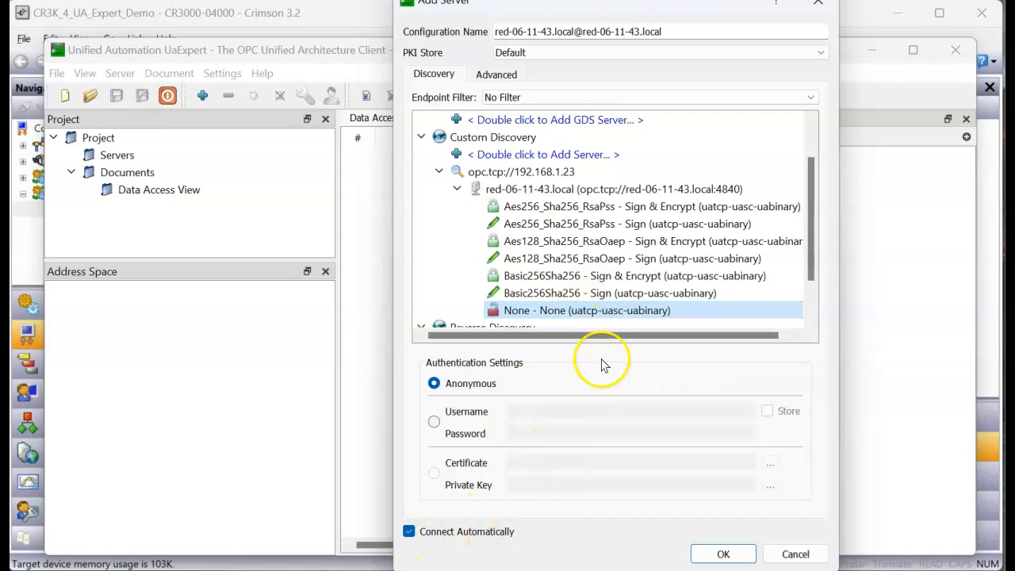
{"action": "left_click", "coordinate": [745, 555]}
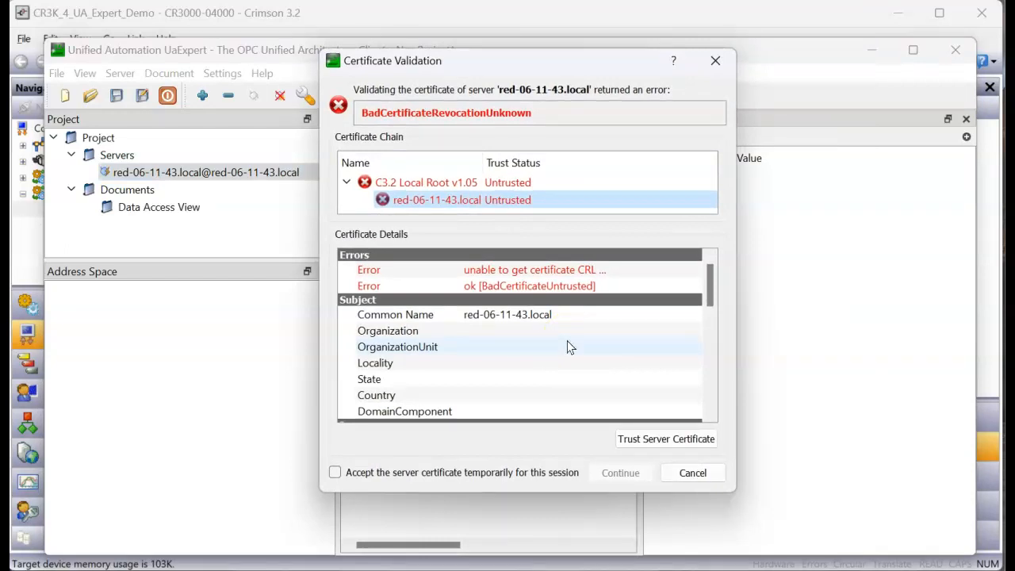
{"action": "left_click", "coordinate": [335, 473]}
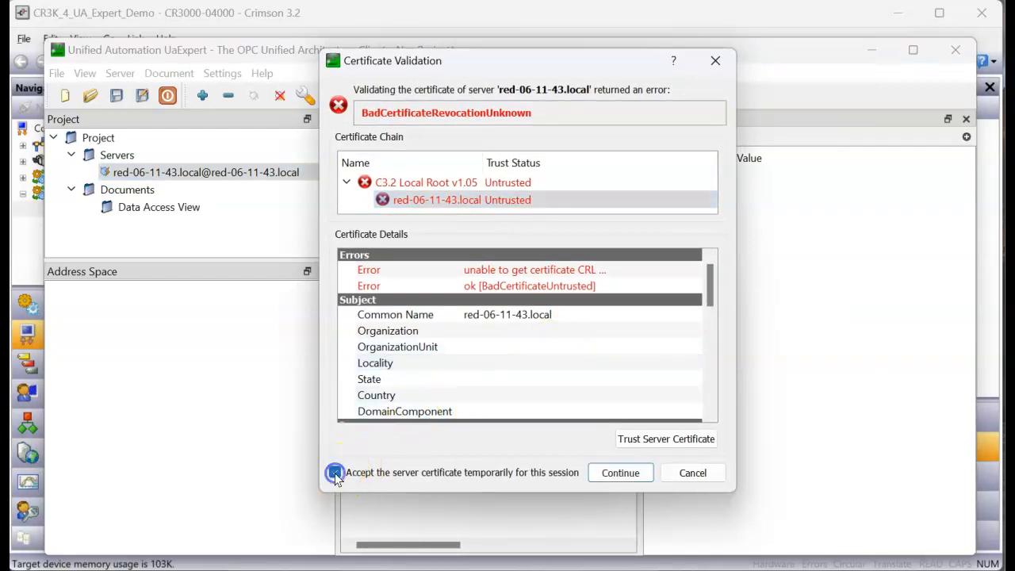
{"action": "left_click", "coordinate": [623, 474]}
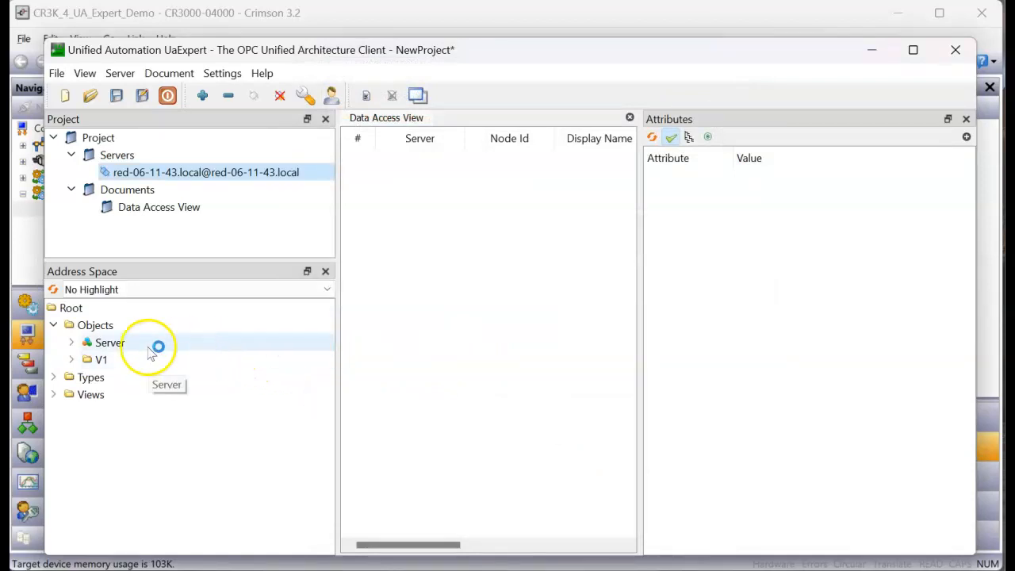
Add the V1 tags Fan, Heater, Pump, TankLevel and Valve to a widened Data Access View.
{"action": "left_click", "coordinate": [73, 361]}
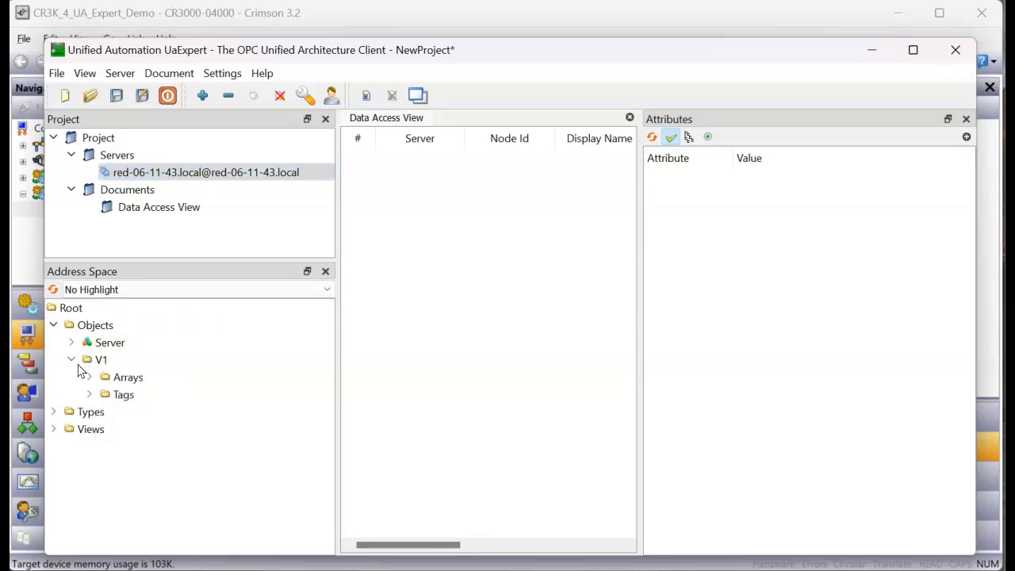
{"action": "left_click", "coordinate": [89, 394]}
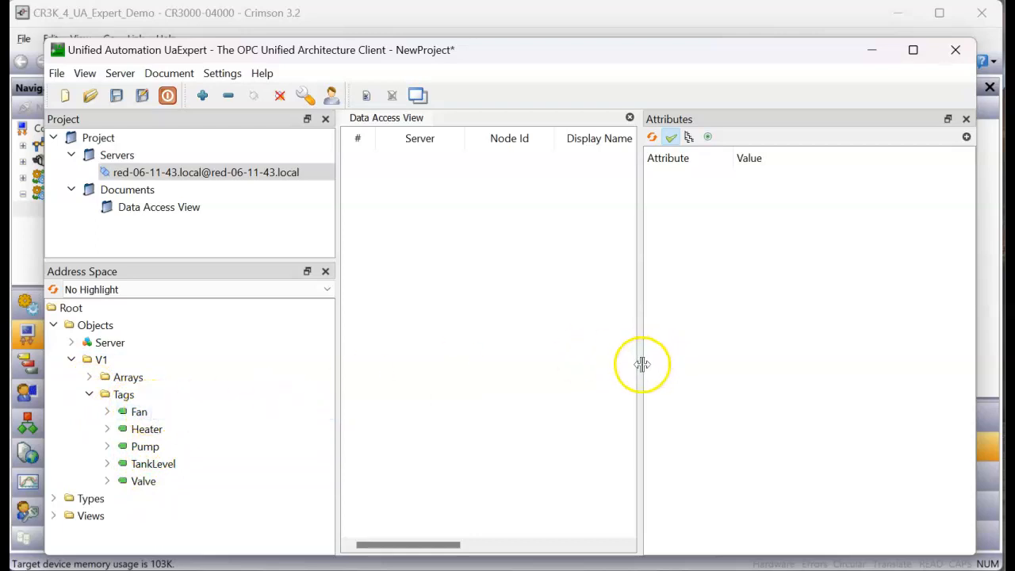
{"action": "left_click_drag", "start_coordinate": [641, 366], "coordinate": [737, 374]}
{"action": "left_click_drag", "start_coordinate": [131, 412], "coordinate": [547, 336]}
{"action": "left_click_drag", "start_coordinate": [159, 429], "coordinate": [447, 363]}
{"action": "left_click_drag", "start_coordinate": [188, 444], "coordinate": [432, 361]}
{"action": "left_click_drag", "start_coordinate": [159, 464], "coordinate": [431, 388]}
{"action": "left_click_drag", "start_coordinate": [147, 481], "coordinate": [420, 401]}
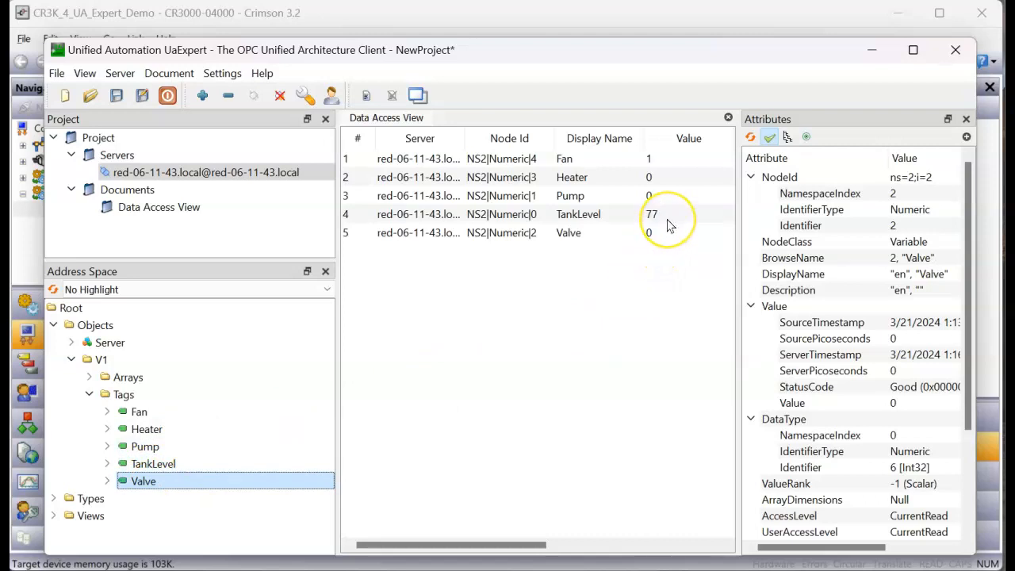
Bring the Enhanced Web Server window to the front and reposition it so the tag values in UaExpert remain readable.
{"action": "mouse_move", "coordinate": [356, 567]}
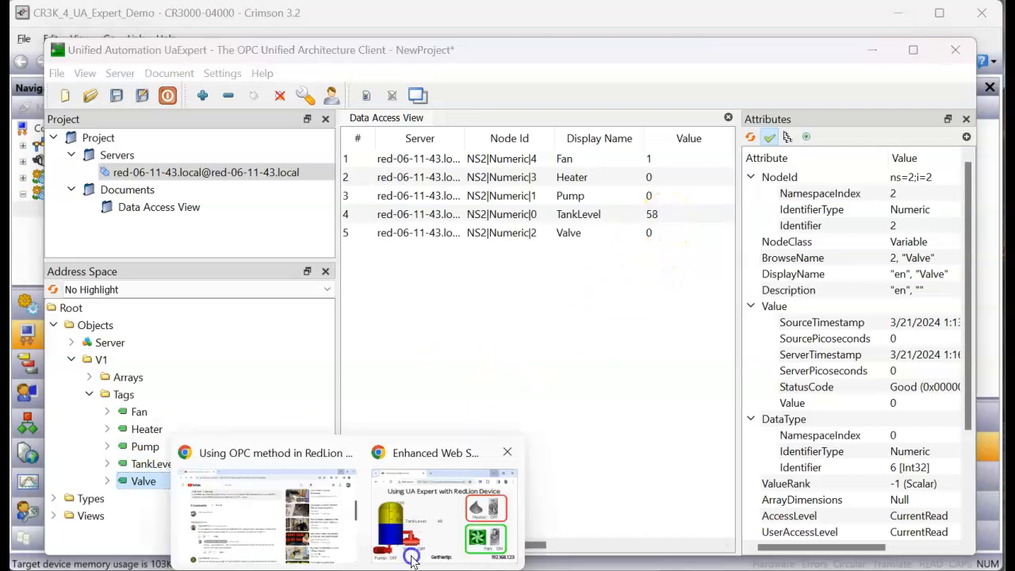
{"action": "left_click", "coordinate": [411, 555]}
{"action": "left_click_drag", "start_coordinate": [560, 127], "coordinate": [375, 252]}
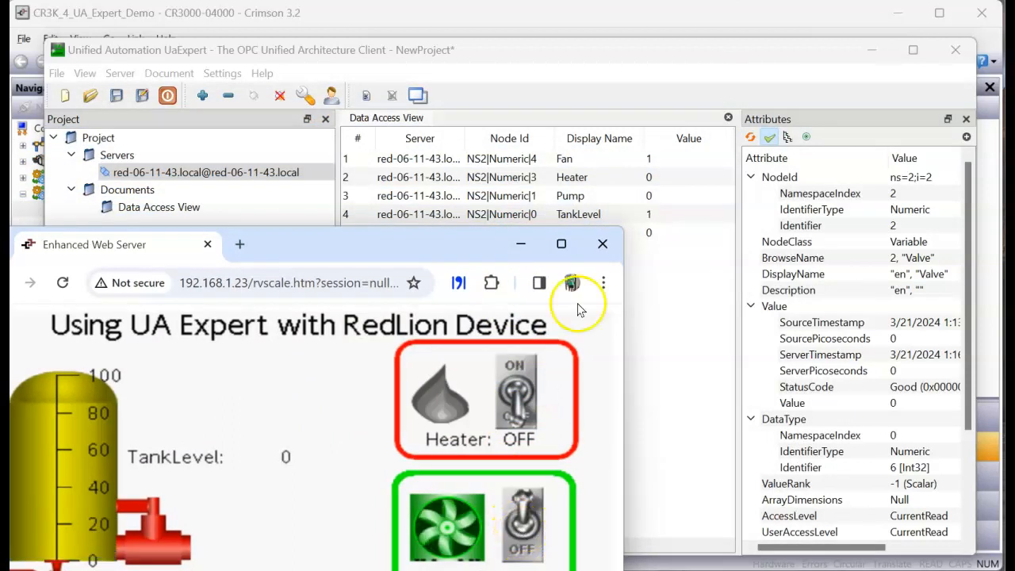
Switch the Fan off on the web page, and turn the Heater on and back off to test its tag.
{"action": "left_click", "coordinate": [522, 522]}
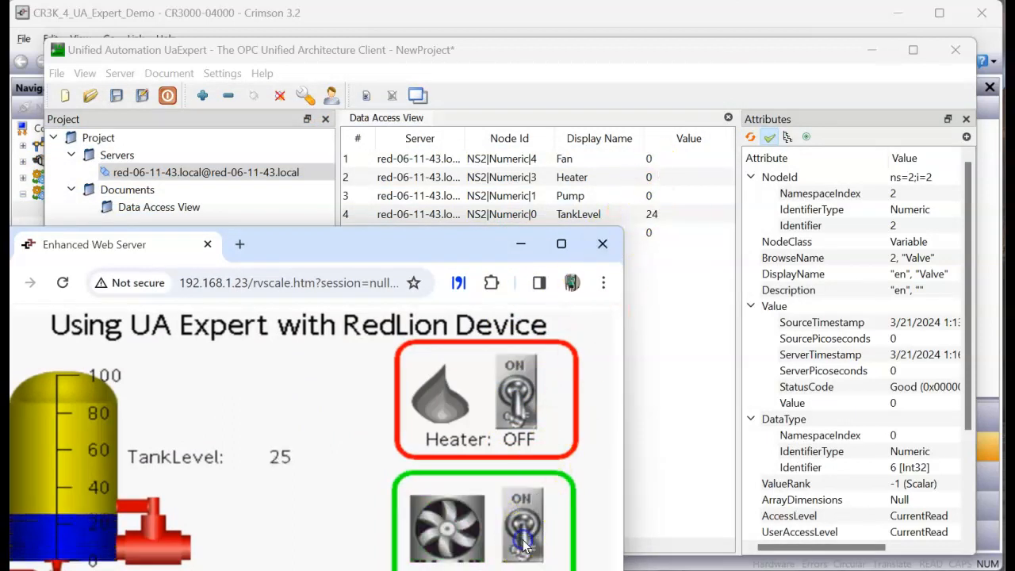
{"action": "left_click", "coordinate": [523, 373]}
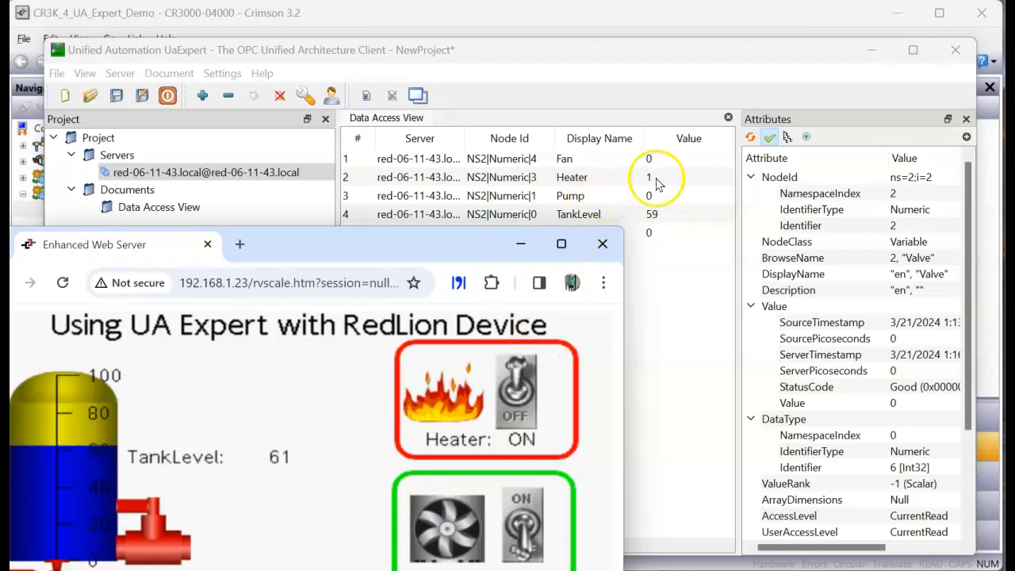
{"action": "left_click", "coordinate": [530, 400]}
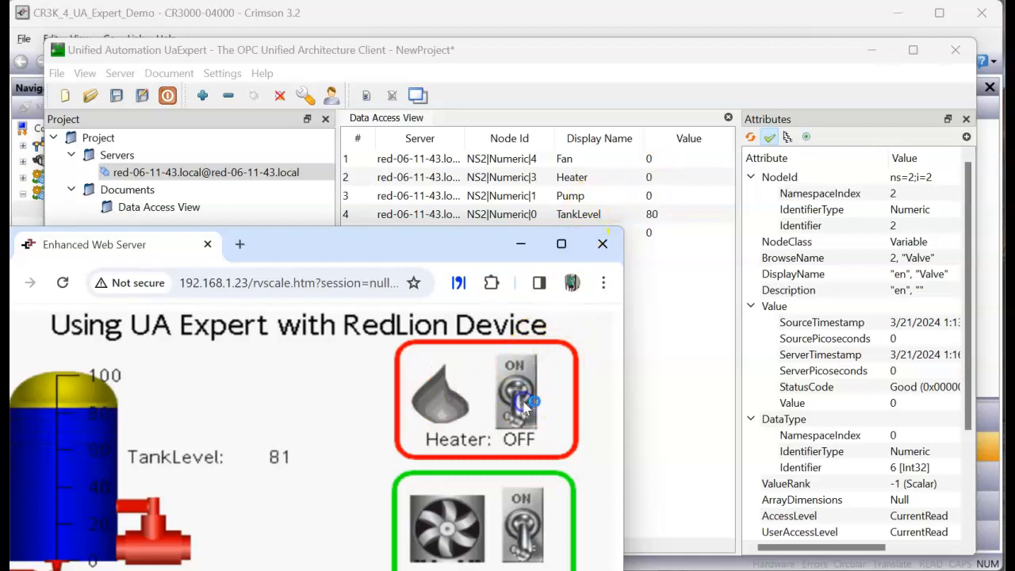
Try to write 1 to the Fan tag from UaExpert's Data Access View.
{"action": "left_click", "coordinate": [669, 355]}
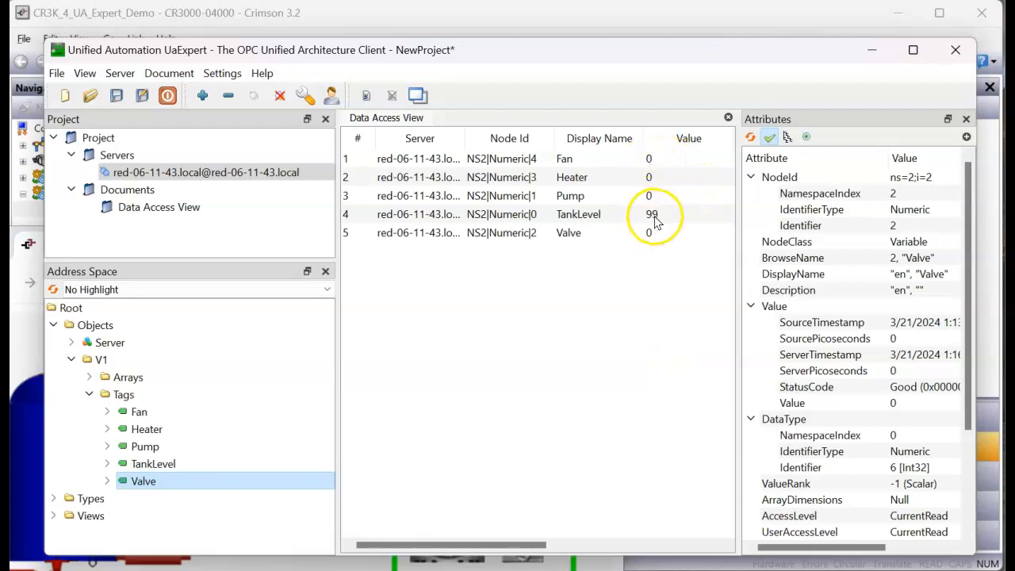
{"action": "left_click", "coordinate": [665, 169]}
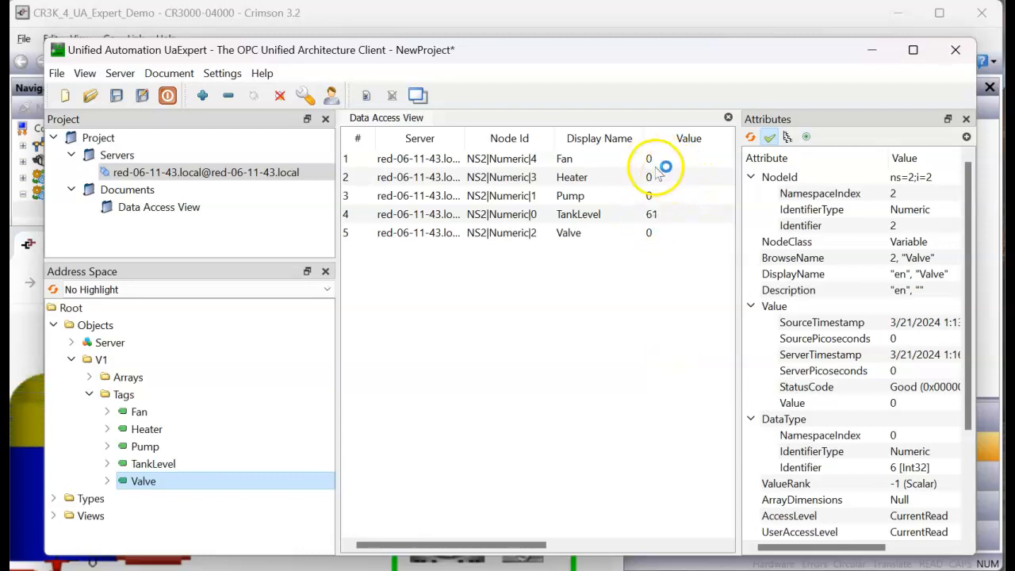
{"action": "double_click", "coordinate": [653, 164]}
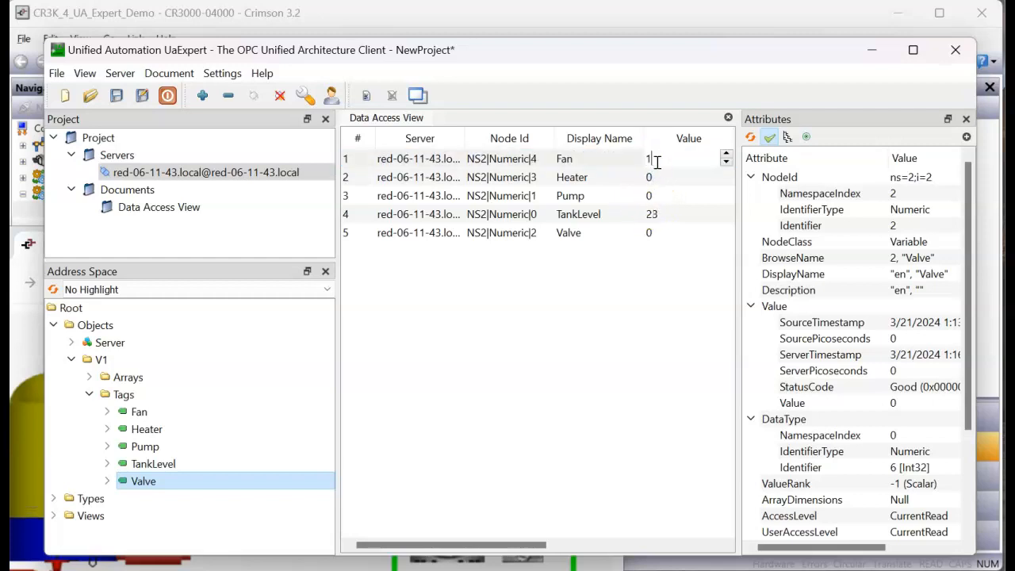
{"action": "key", "text": "Return"}
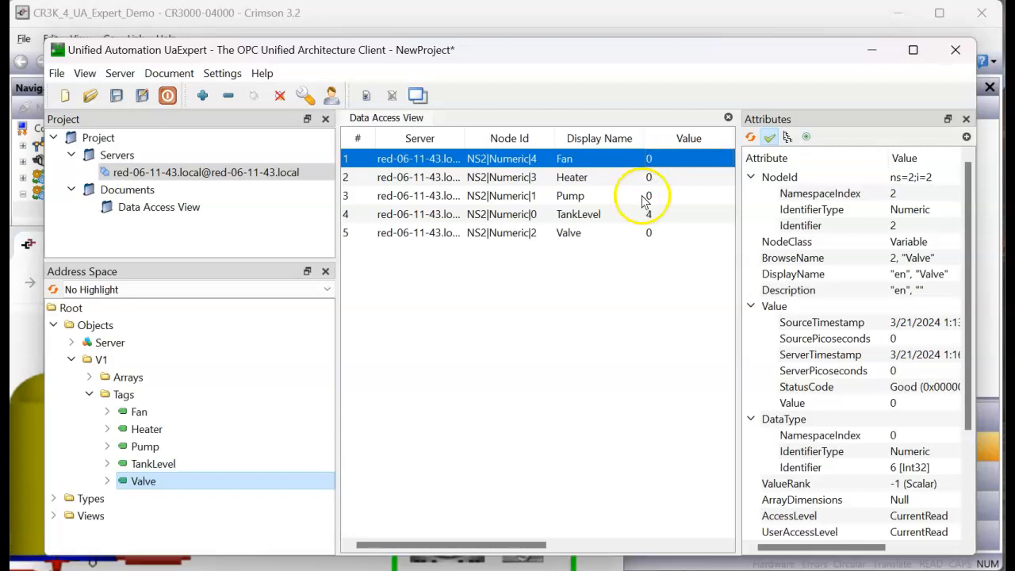
Return to the Enhanced Web Server page and turn the Fan on and back off.
{"action": "mouse_move", "coordinate": [349, 570]}
{"action": "left_click", "coordinate": [414, 549]}
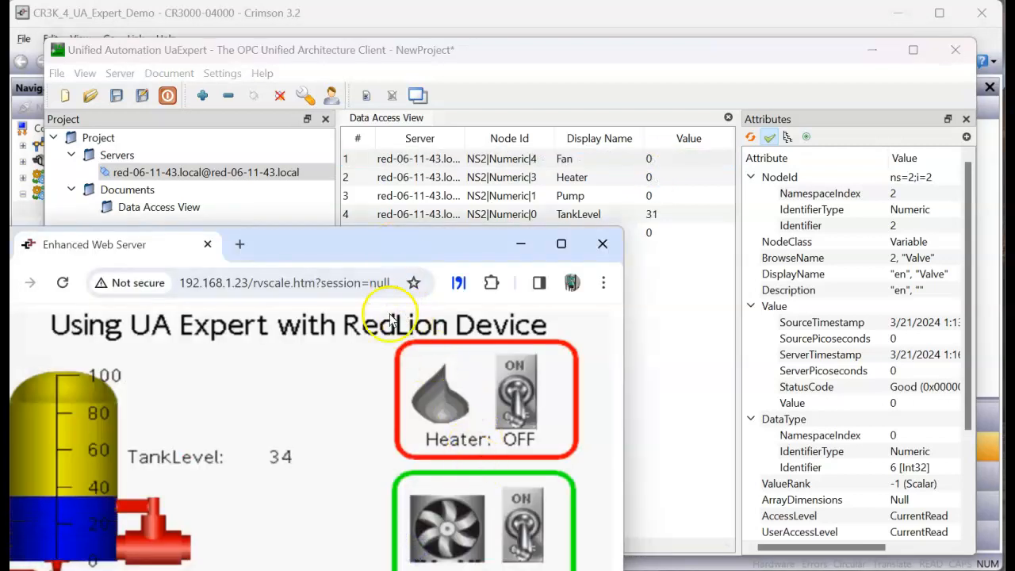
{"action": "left_click", "coordinate": [521, 504]}
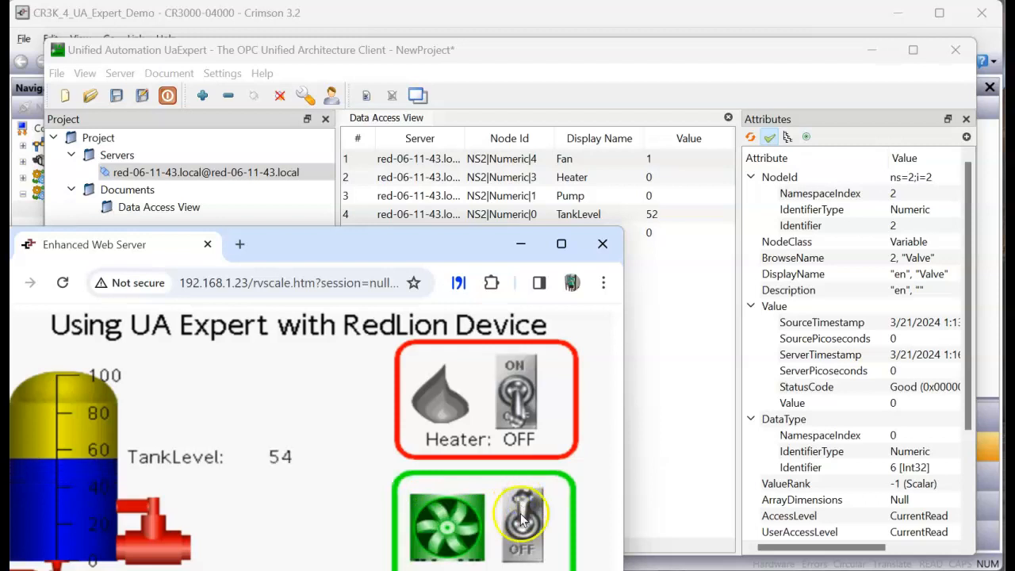
{"action": "left_click", "coordinate": [521, 542]}
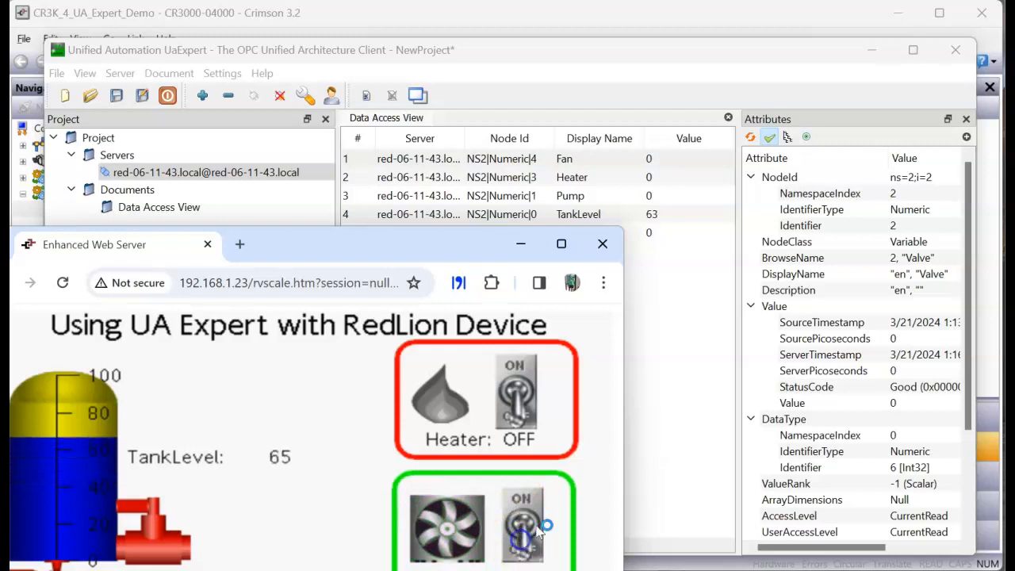
In Crimson, set the OPC UA Server's Tag Writes to Anonymous, and save and download the database to the device.
{"action": "left_click", "coordinate": [671, 365]}
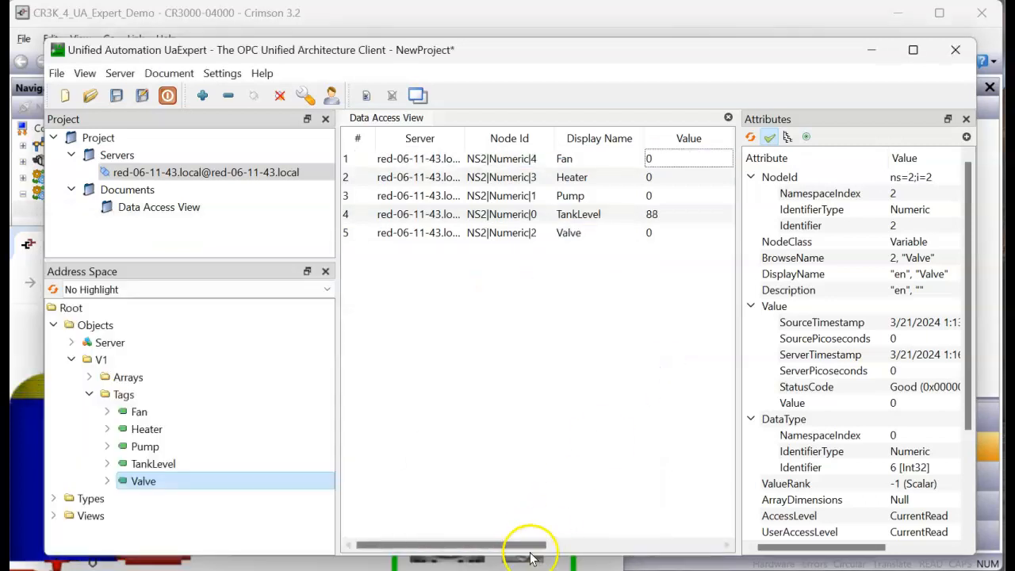
{"action": "left_click", "coordinate": [504, 487]}
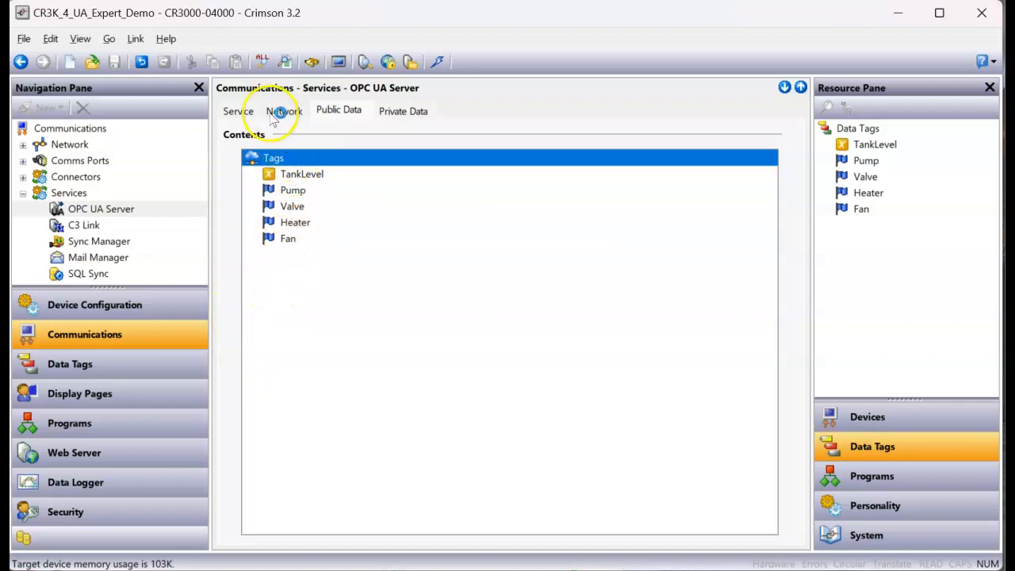
{"action": "left_click", "coordinate": [239, 112]}
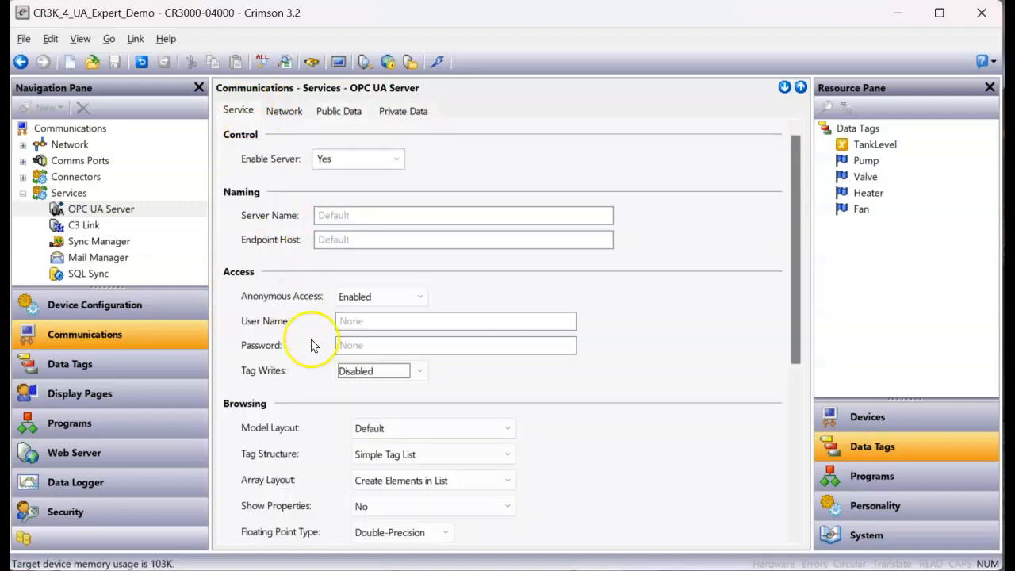
{"action": "left_click", "coordinate": [421, 372]}
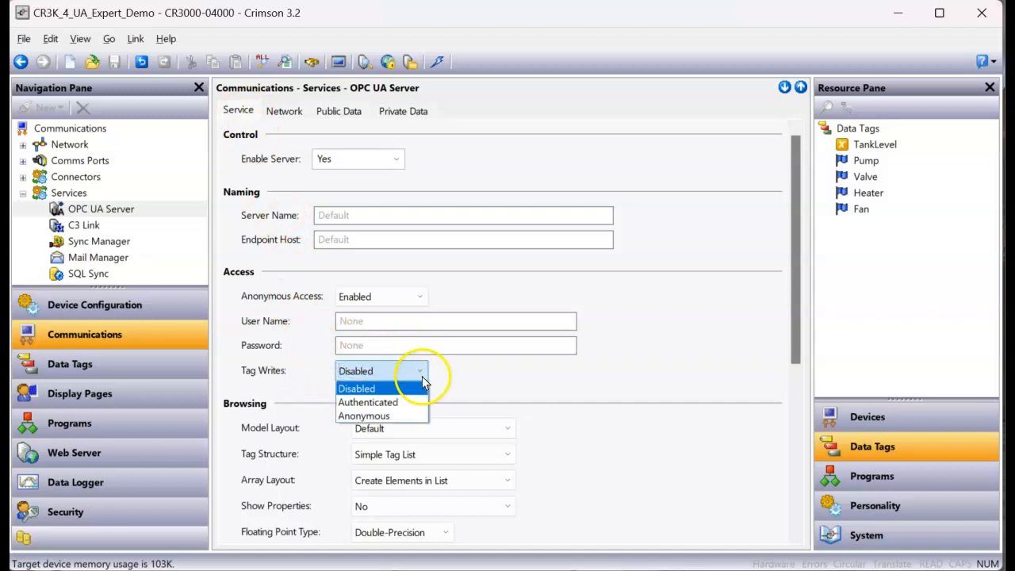
{"action": "left_click", "coordinate": [385, 416]}
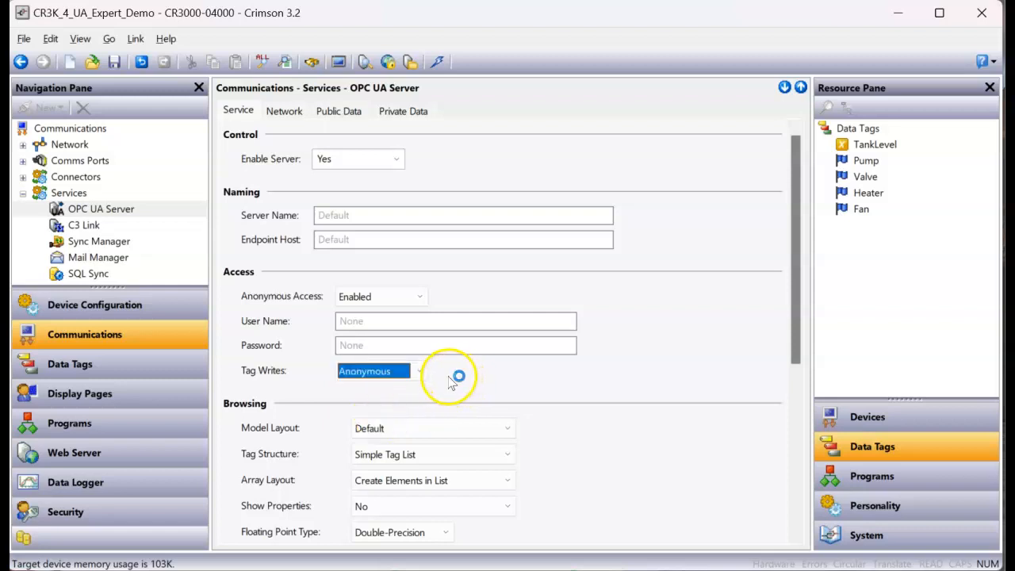
{"action": "left_click", "coordinate": [115, 62]}
{"action": "left_click", "coordinate": [438, 62]}
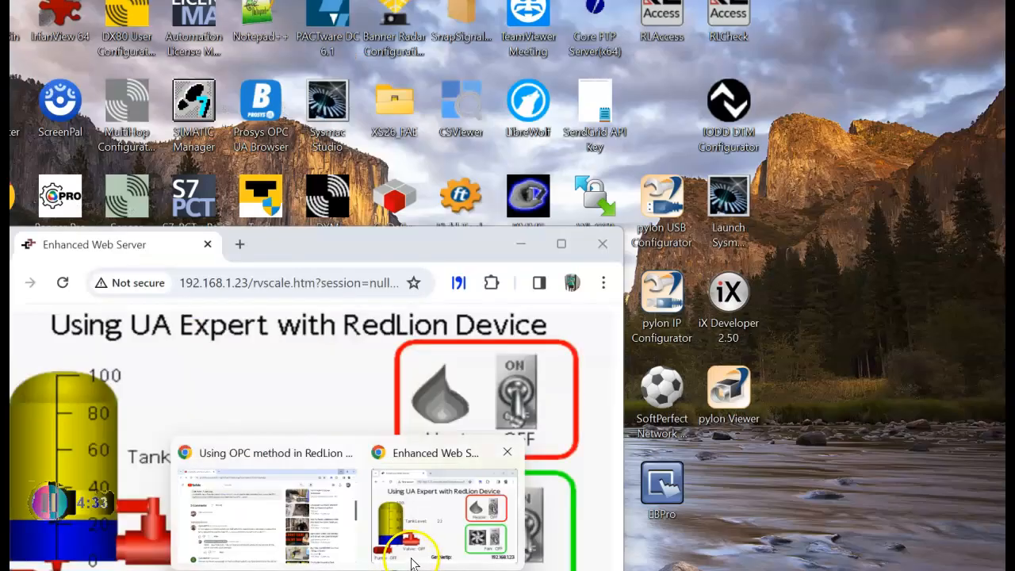
Bring back the Enhanced Web Server page and turn the Heater on and back off.
{"action": "left_click", "coordinate": [452, 500]}
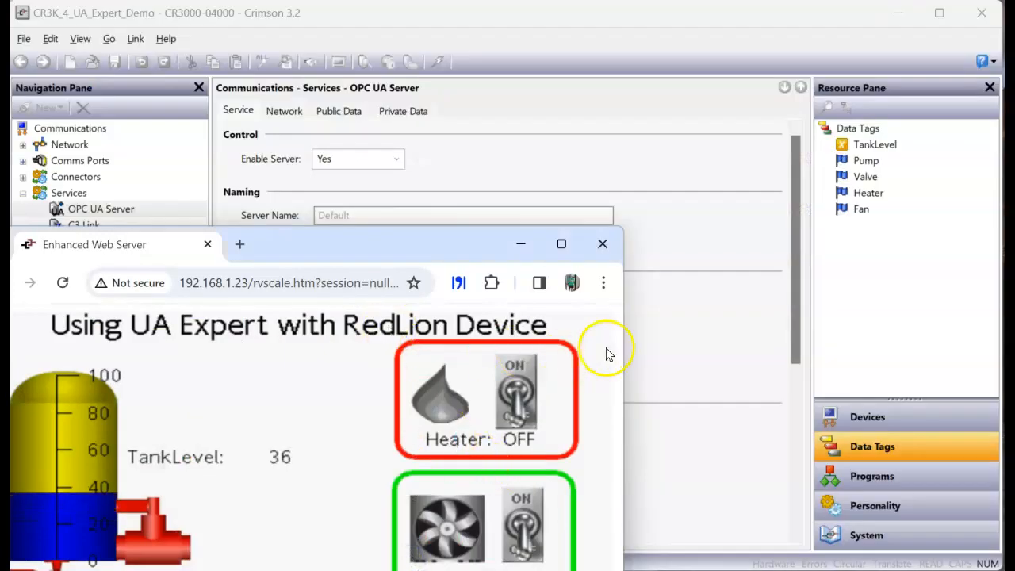
{"action": "left_click", "coordinate": [516, 367]}
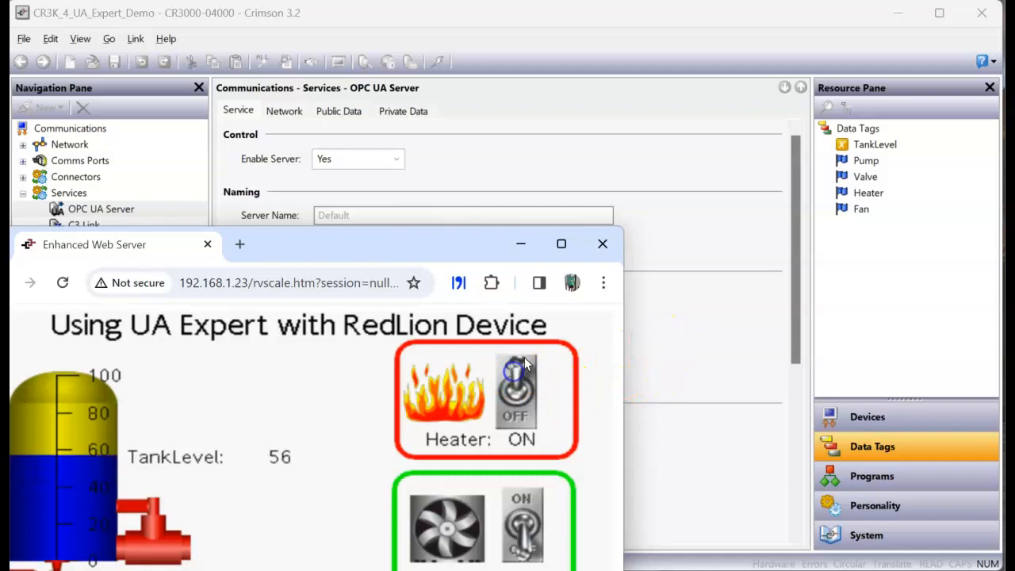
{"action": "left_click", "coordinate": [516, 385]}
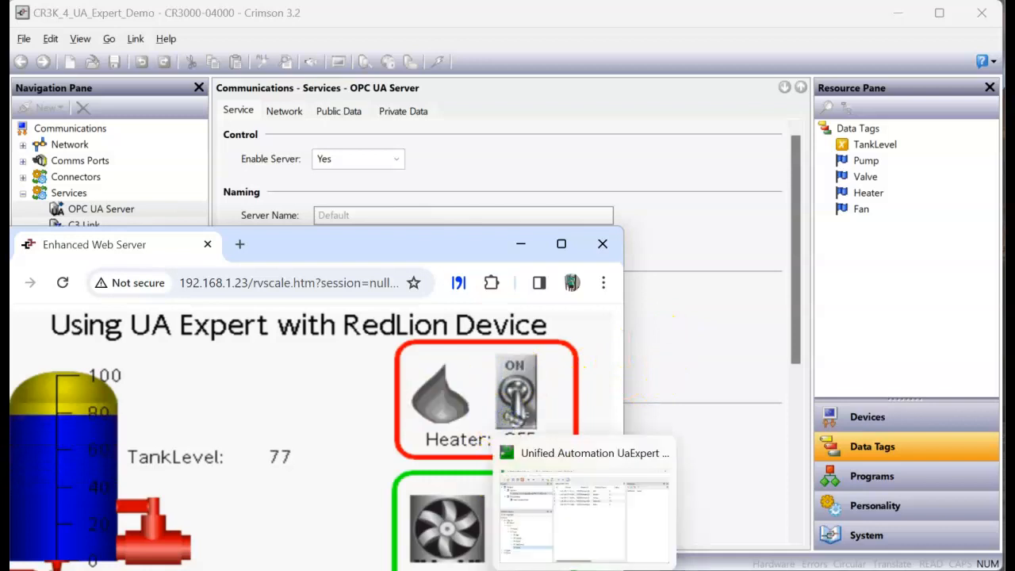
Write 1 to the Fan tag in UaExpert's Data Access View and check the fan on the web page.
{"action": "left_click", "coordinate": [593, 496]}
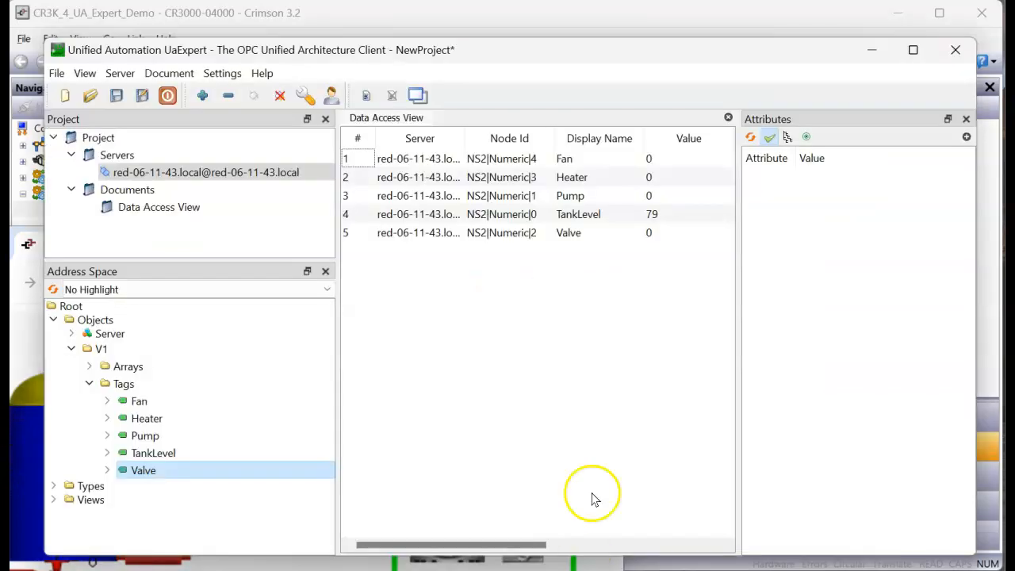
{"action": "double_click", "coordinate": [651, 160]}
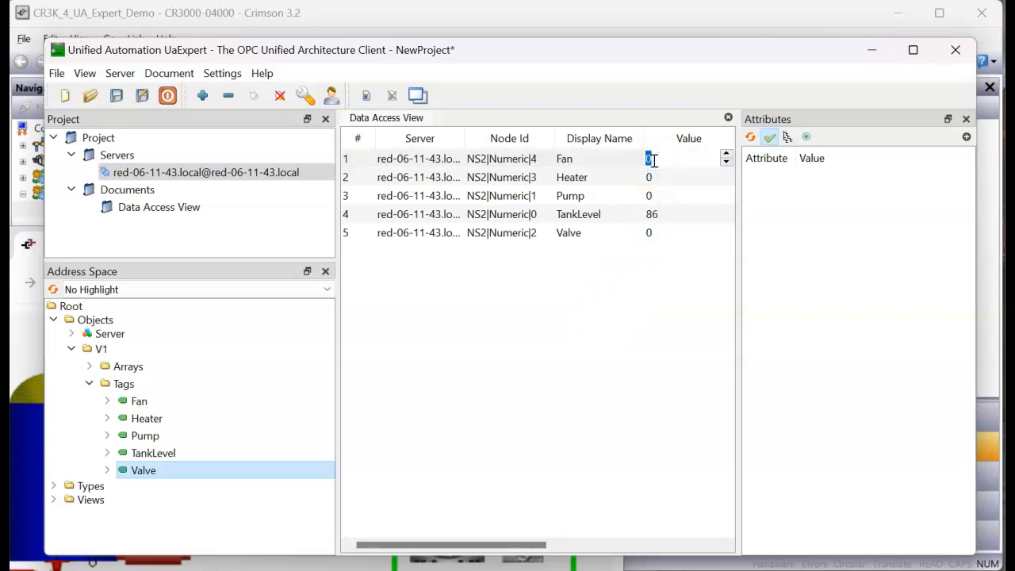
{"action": "key", "text": "Return"}
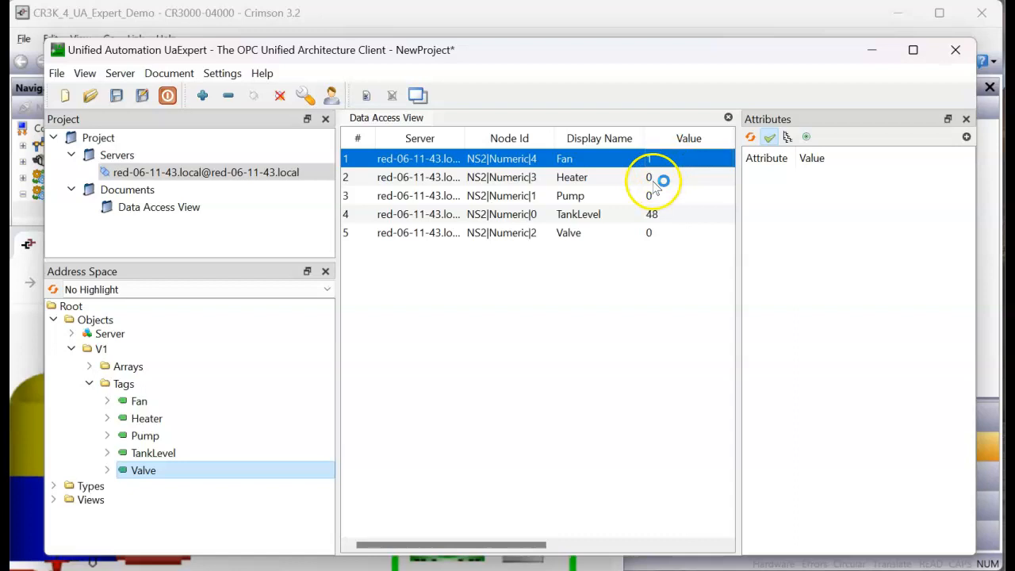
{"action": "mouse_move", "coordinate": [404, 555]}
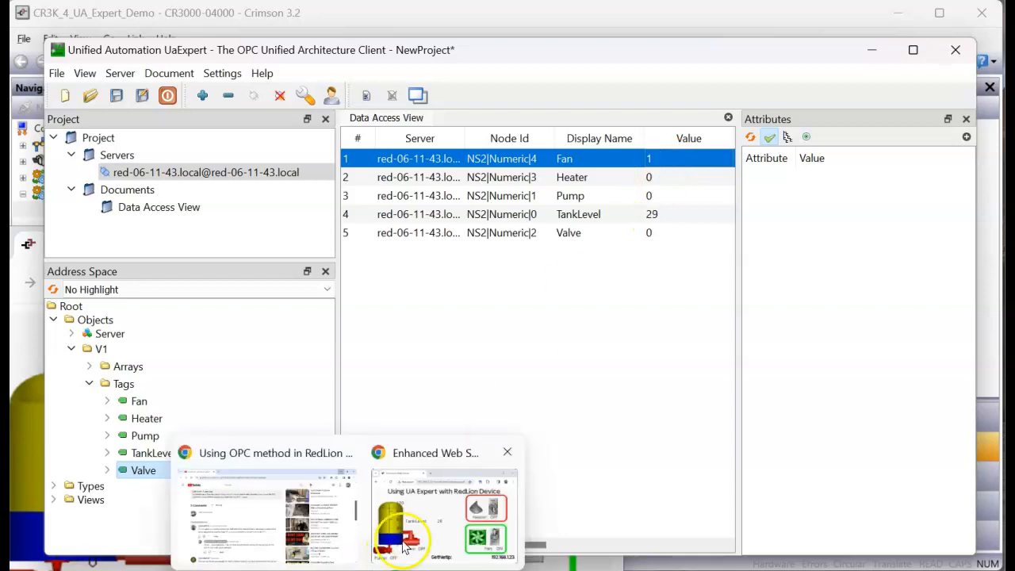
{"action": "left_click", "coordinate": [426, 524]}
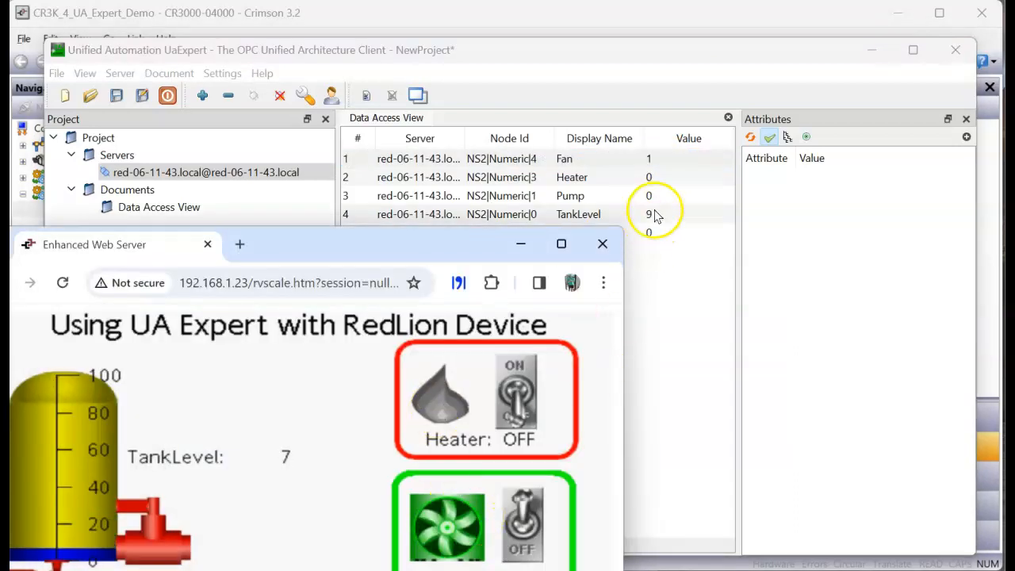
Write 0 to the Fan tag in UaExpert and check the fan on the web page before minimizing that window.
{"action": "left_click", "coordinate": [664, 161]}
{"action": "left_click", "coordinate": [660, 158]}
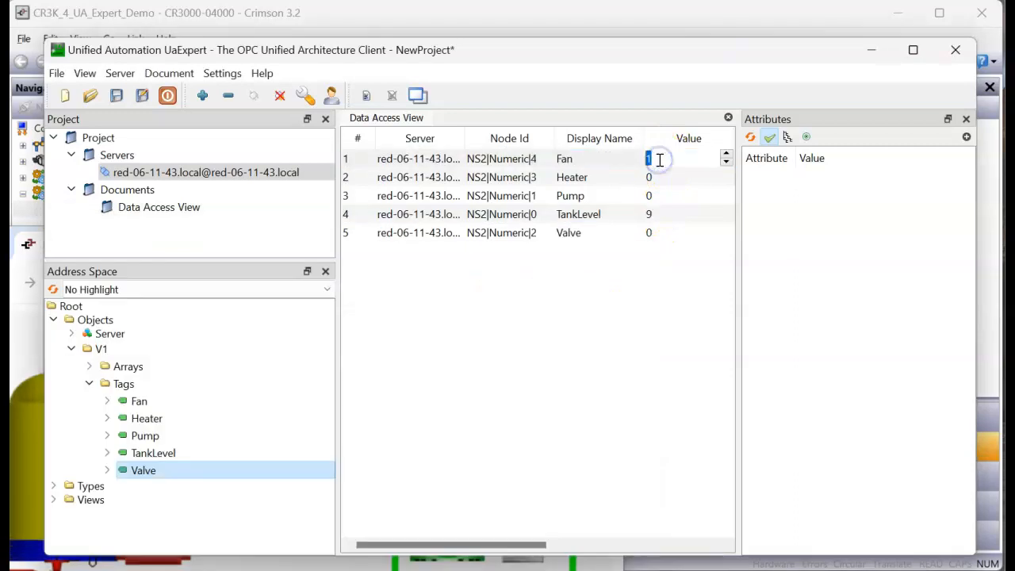
{"action": "type", "text": "0"}
{"action": "key", "text": "Return"}
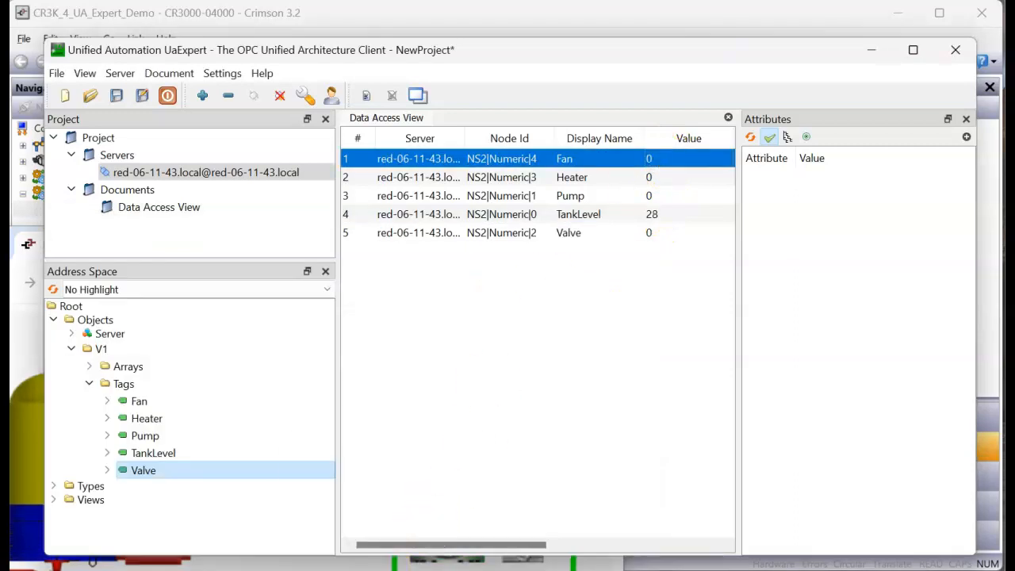
{"action": "mouse_move", "coordinate": [408, 555]}
{"action": "left_click", "coordinate": [415, 525]}
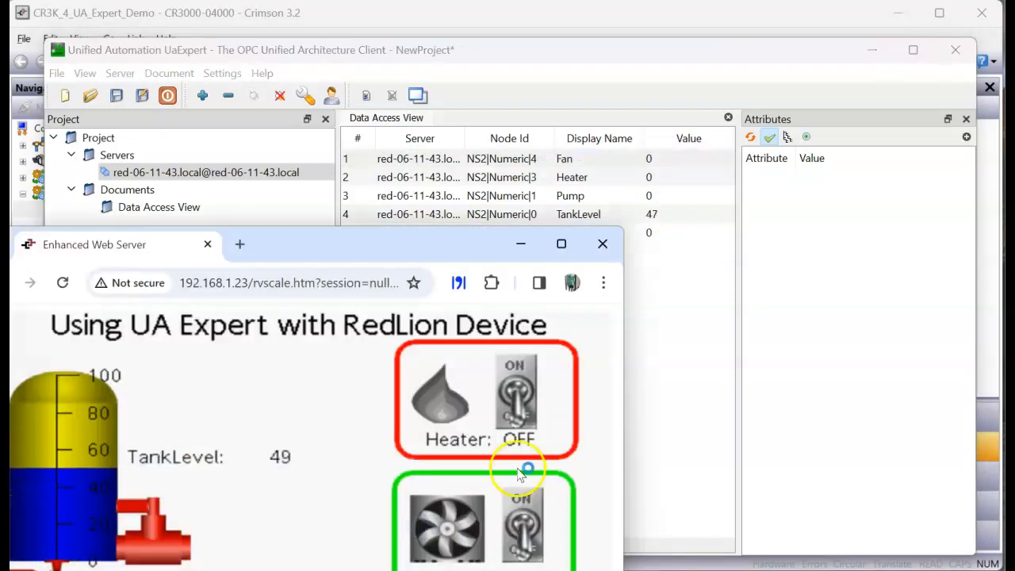
{"action": "left_click_drag", "start_coordinate": [402, 248], "coordinate": [580, 208]}
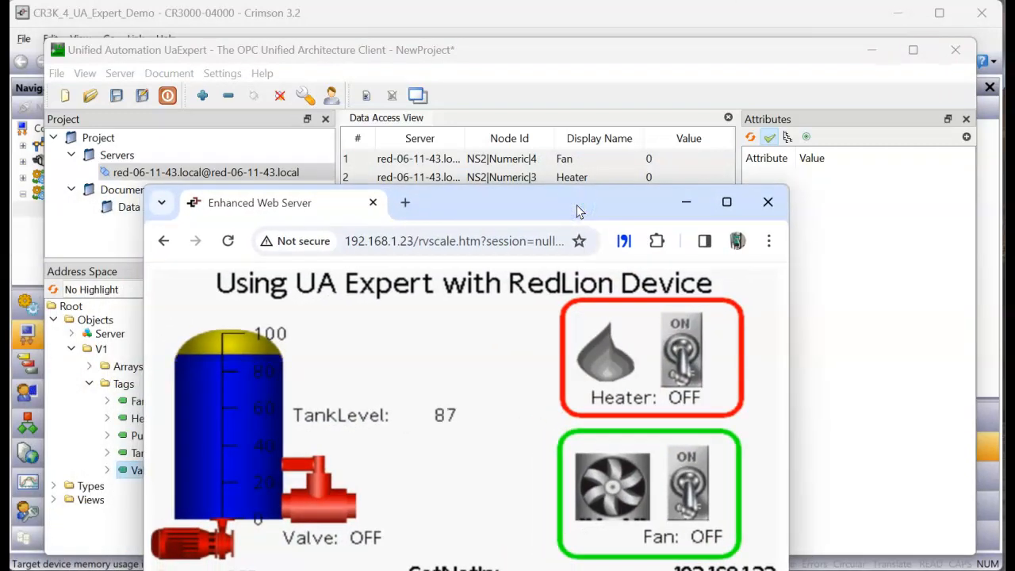
{"action": "left_click", "coordinate": [680, 205]}
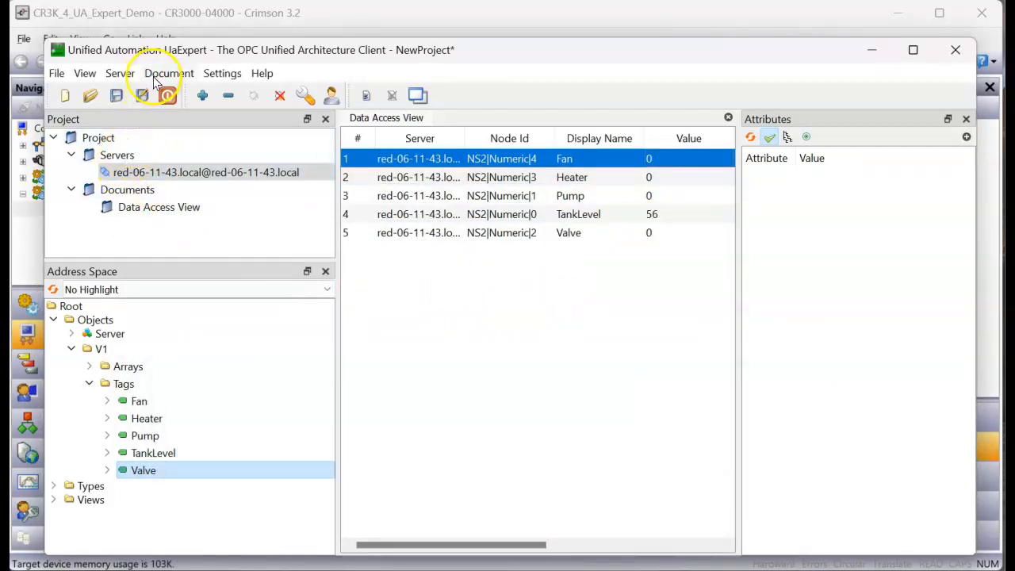
Start adding a server and select red-06-11-43.local's None - None (uatcp-uasc-uabinary) endpoint under the custom discovery entry opc.tcp://192.168.1.23.
{"action": "left_click", "coordinate": [139, 173]}
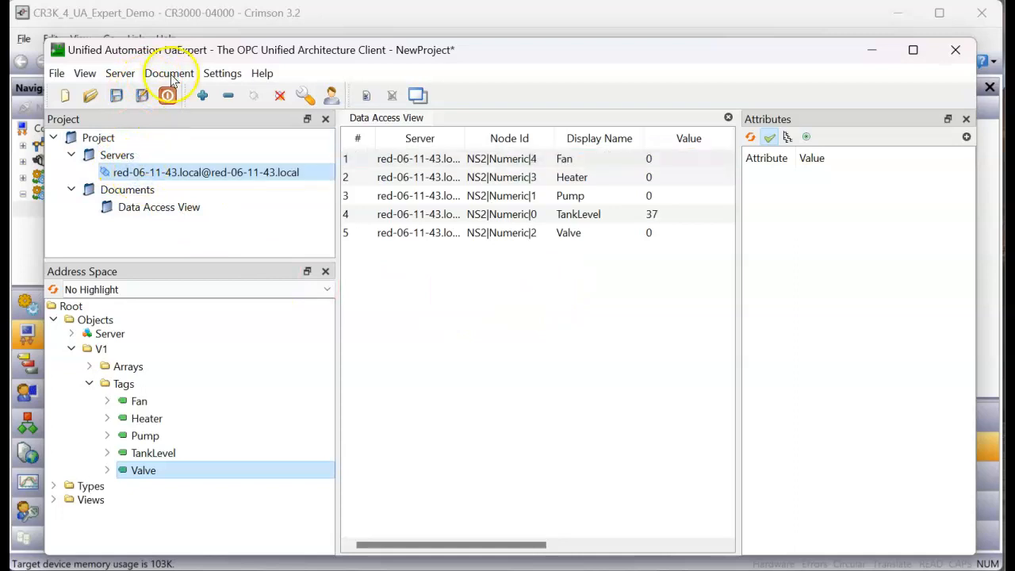
{"action": "left_click", "coordinate": [119, 73]}
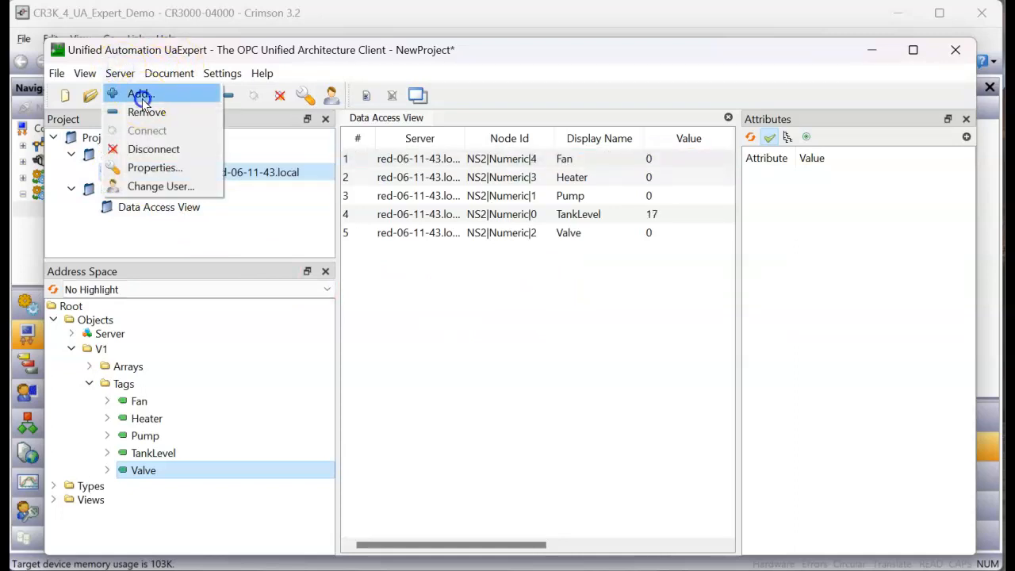
{"action": "left_click", "coordinate": [138, 95]}
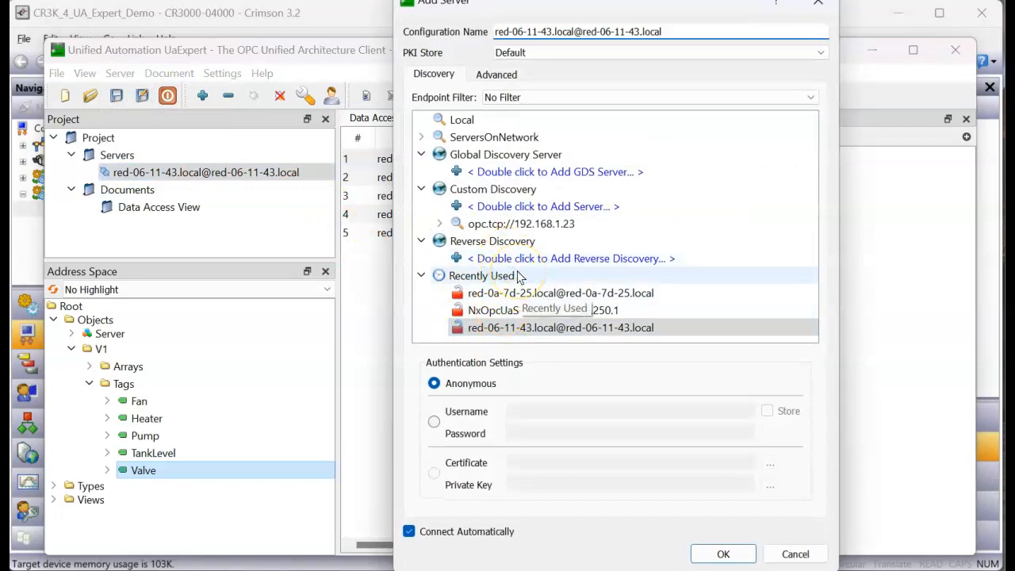
{"action": "left_click", "coordinate": [438, 224]}
{"action": "left_click", "coordinate": [461, 241]}
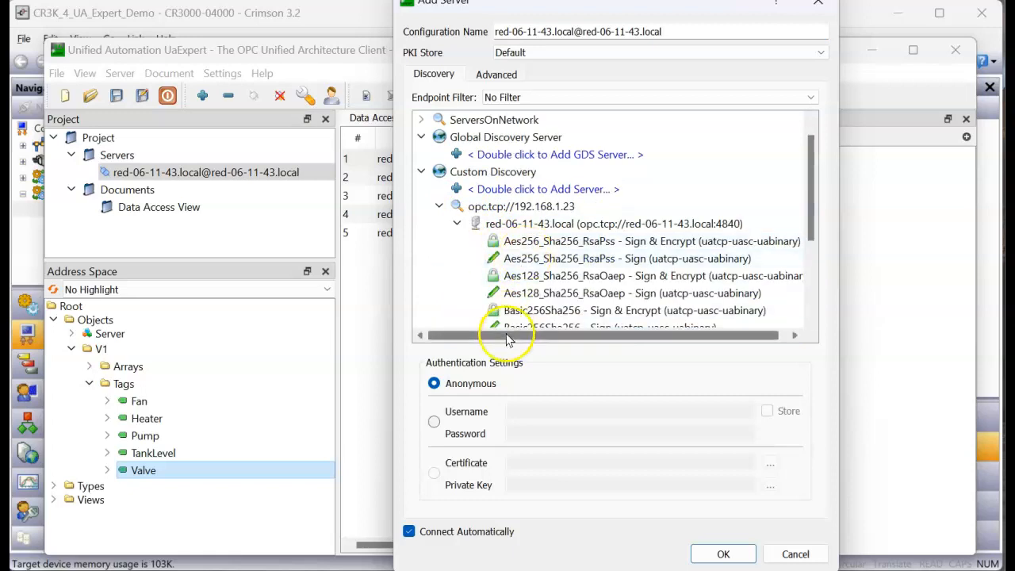
{"action": "scroll", "coordinate": [522, 287], "scroll_direction": "down", "scroll_amount": 2}
{"action": "left_click", "coordinate": [526, 243]}
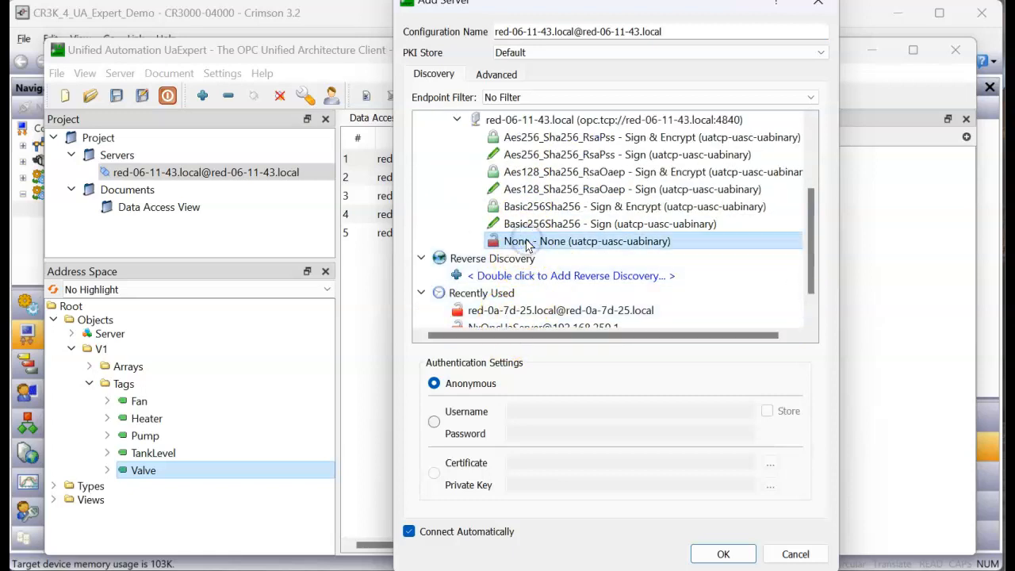